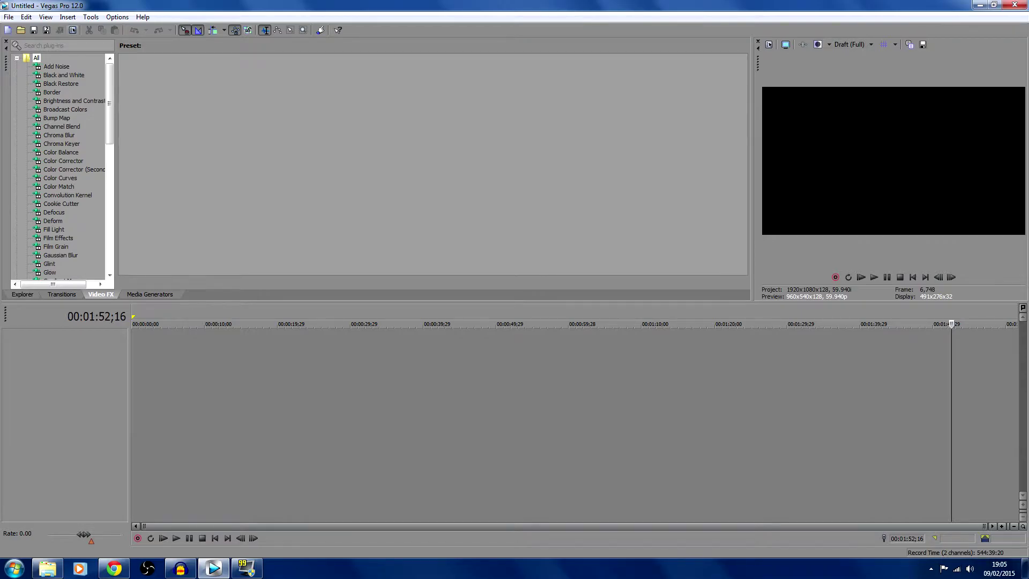
Open the project properties and set the video field order to None (progressive scan).
{"action": "left_click", "coordinate": [9, 16]}
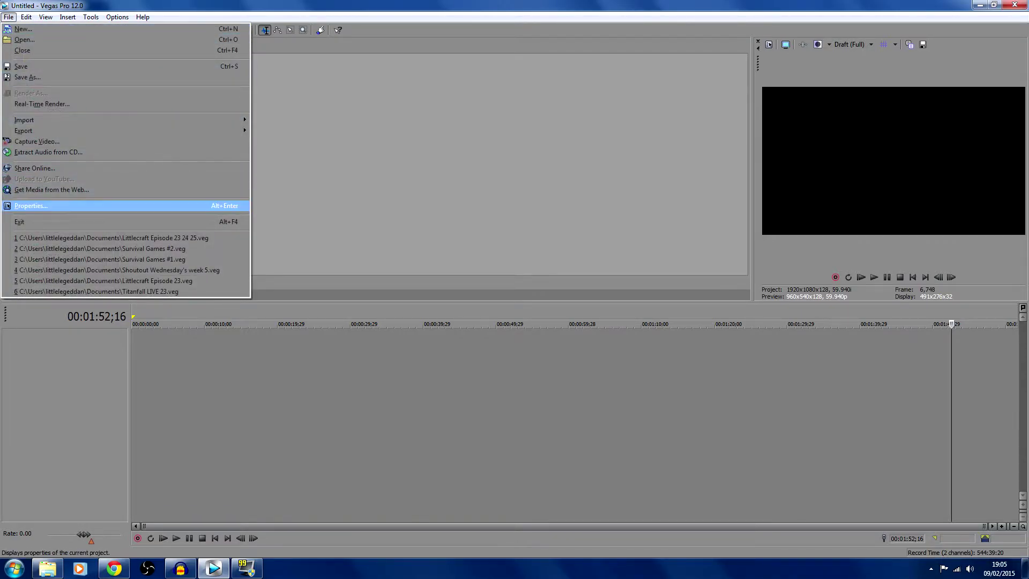
{"action": "left_click", "coordinate": [31, 206]}
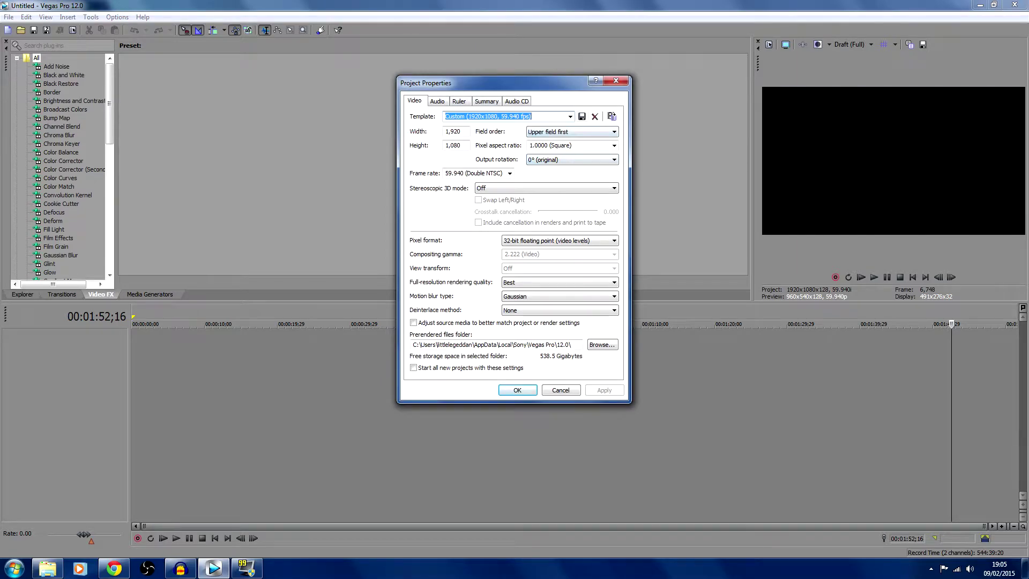
{"action": "left_click", "coordinate": [569, 116]}
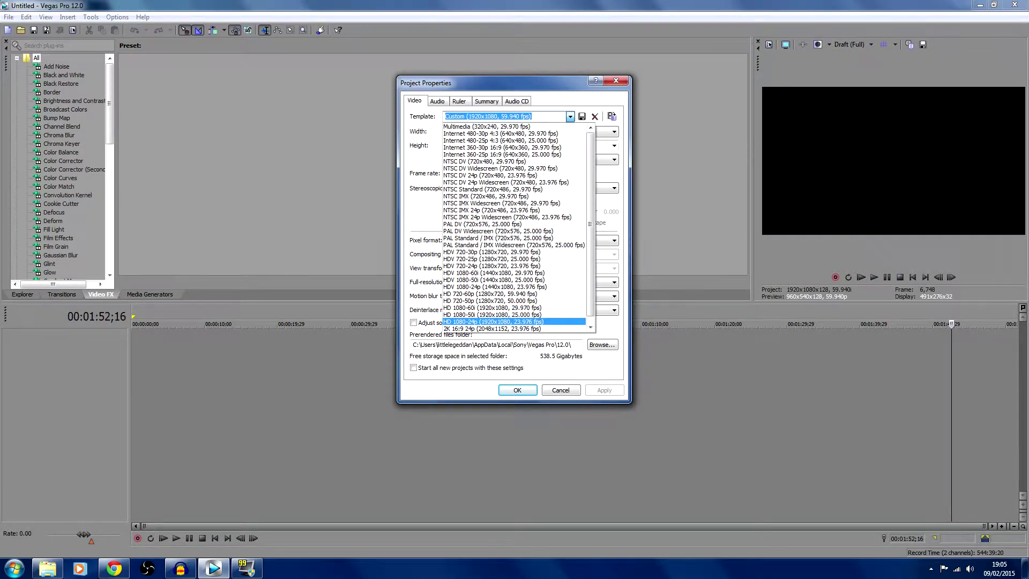
{"action": "key", "text": "Escape"}
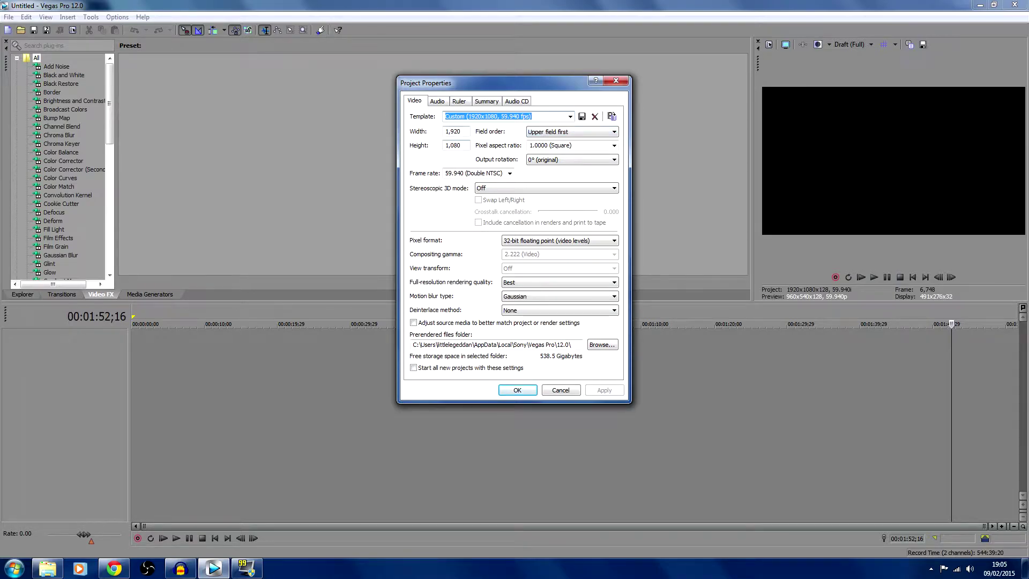
{"action": "left_click", "coordinate": [571, 131]}
{"action": "left_click", "coordinate": [559, 140]}
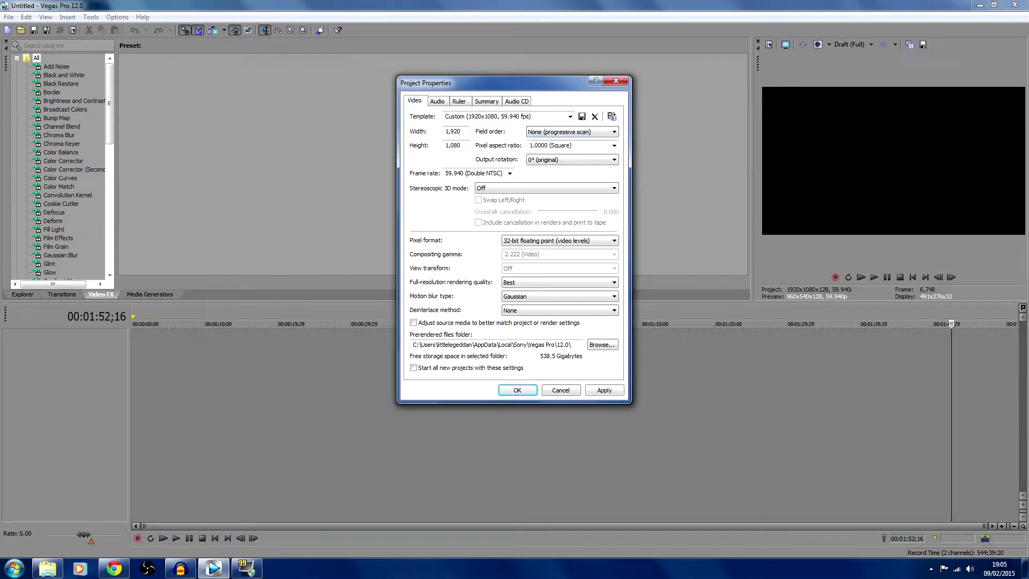
Choose a pixel aspect ratio of 1.0000 (Square) and a frame rate of 59.940 (Double NTSC).
{"action": "left_click", "coordinate": [613, 145]}
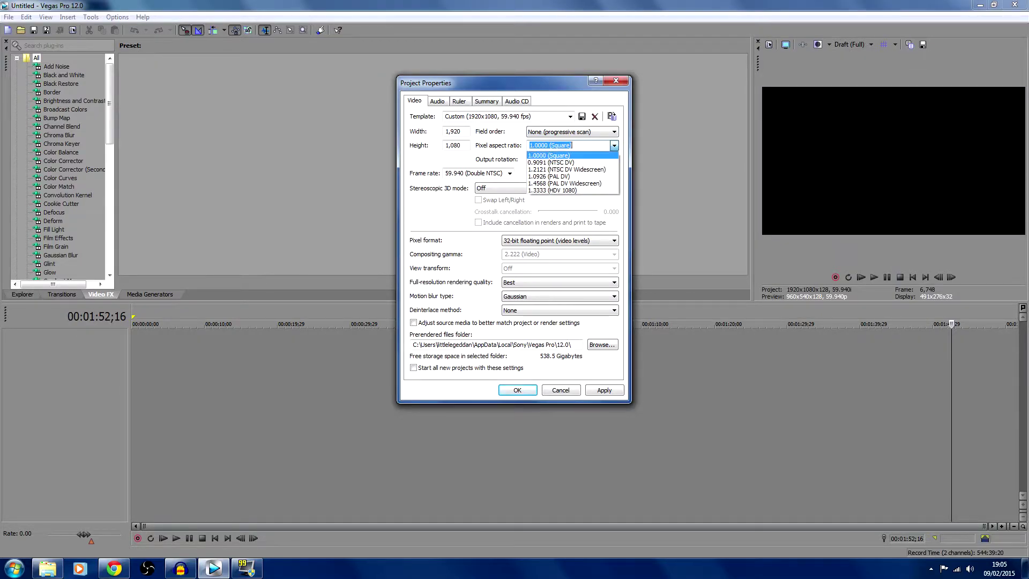
{"action": "left_click", "coordinate": [614, 145]}
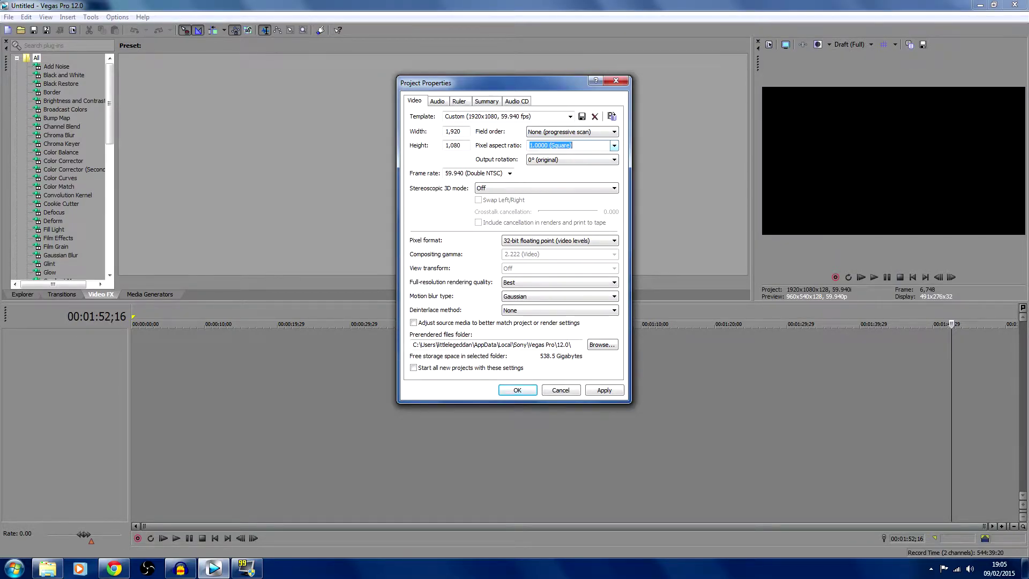
{"action": "left_click", "coordinate": [509, 173]}
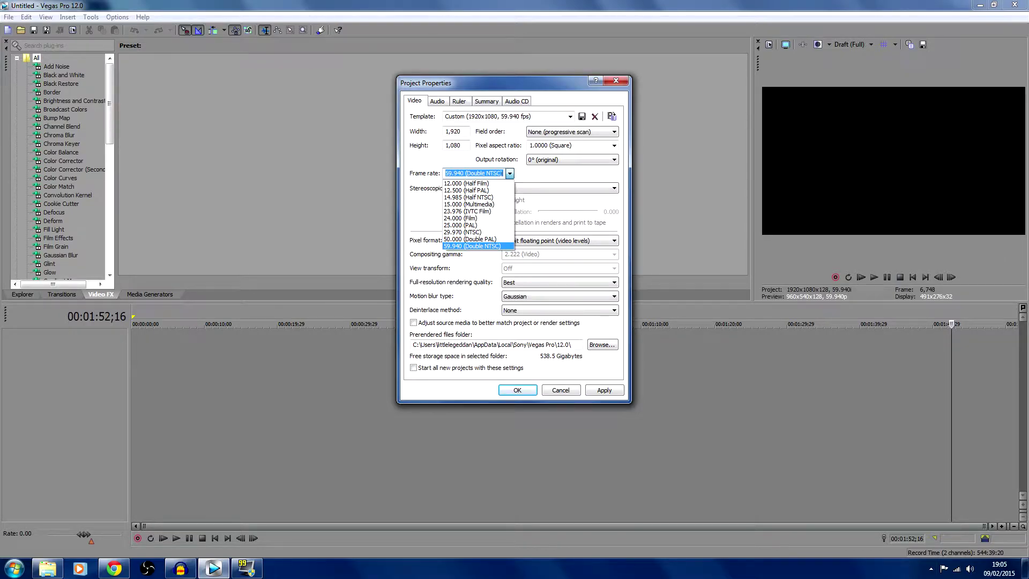
{"action": "key", "text": "Return"}
Choose 32-bit floating point (video levels) as the pixel format and Best as the full-resolution rendering quality.
{"action": "left_click", "coordinate": [559, 240]}
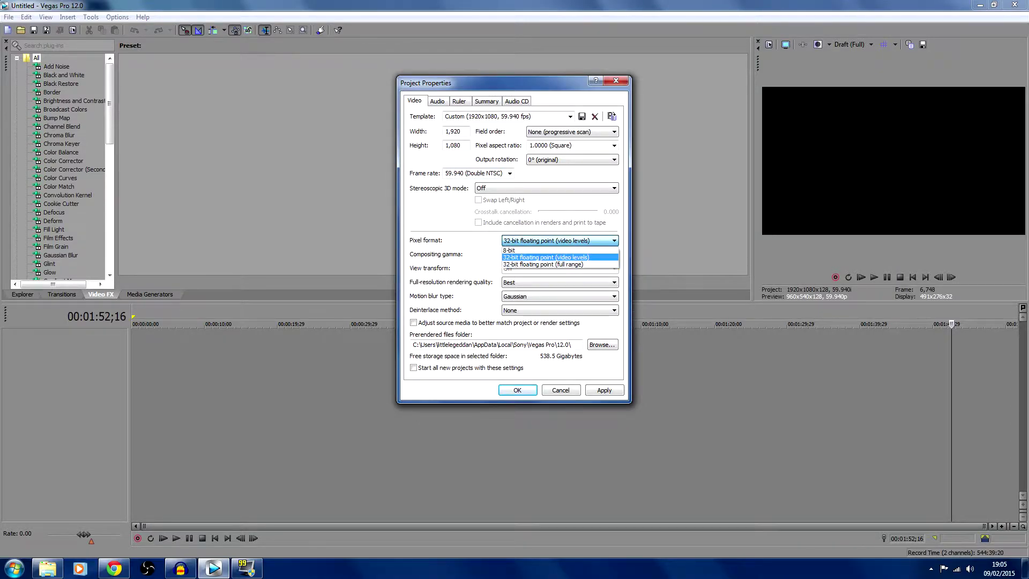
{"action": "key", "text": "Return"}
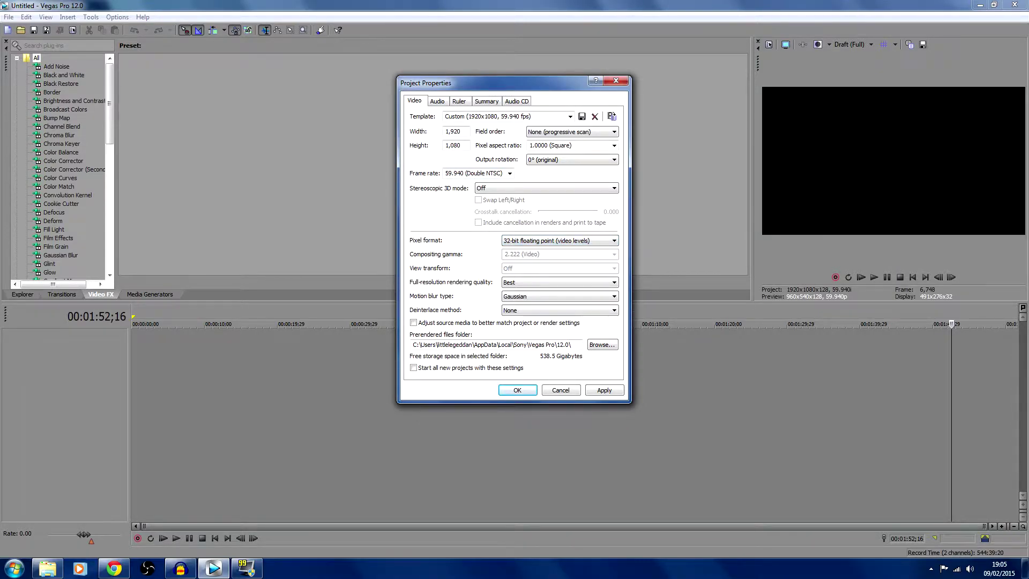
{"action": "left_click", "coordinate": [560, 281]}
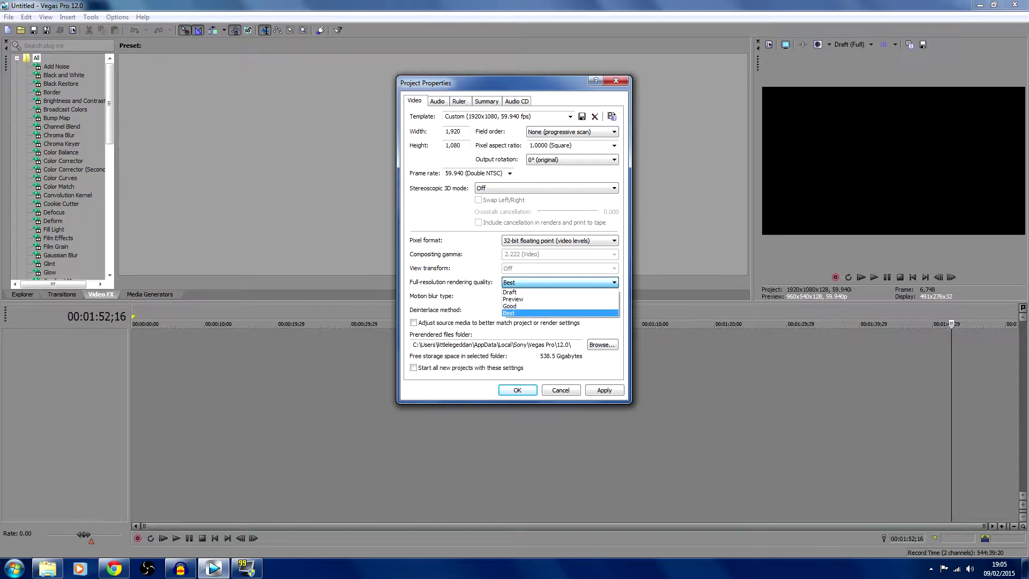
{"action": "key", "text": "Return"}
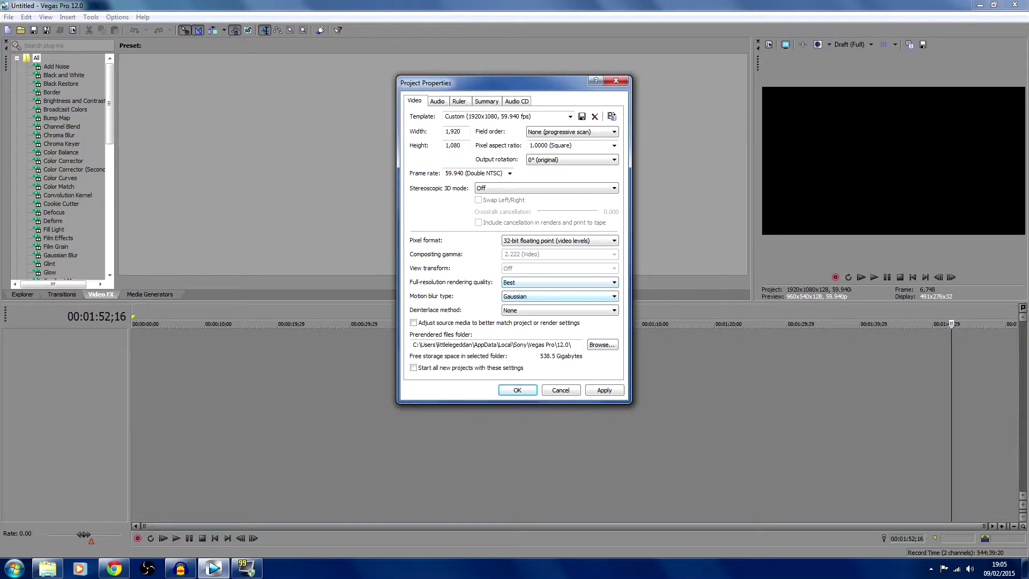
Choose Gaussian as the motion blur type and None as the deinterlace method.
{"action": "left_click", "coordinate": [560, 296]}
{"action": "key", "text": "Return"}
{"action": "key", "text": "alt+Down"}
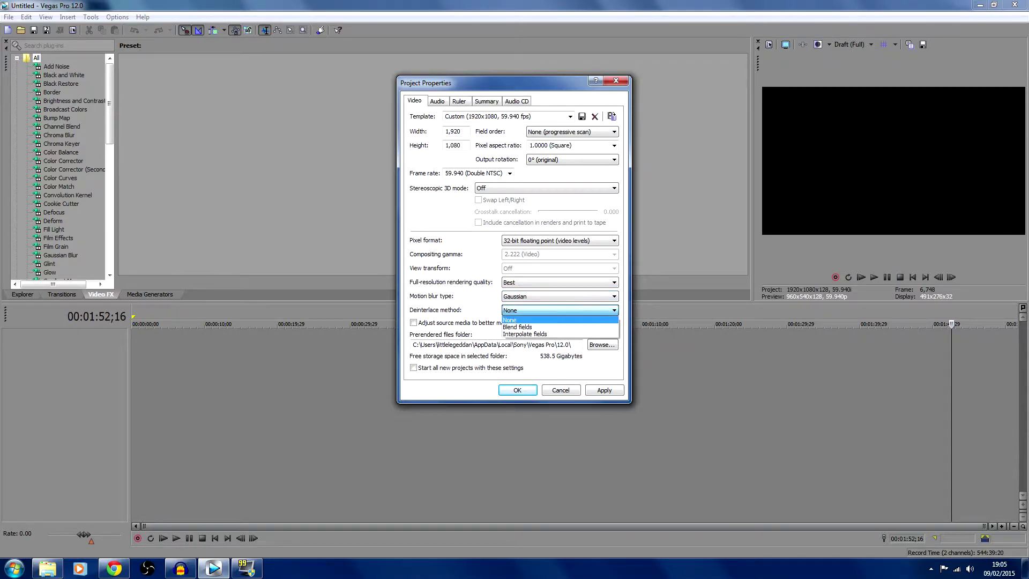
{"action": "key", "text": "Return"}
Make all new projects start with these settings, look through the audio, ruler and CD properties, and apply the project properties.
{"action": "key", "text": "Tab"}
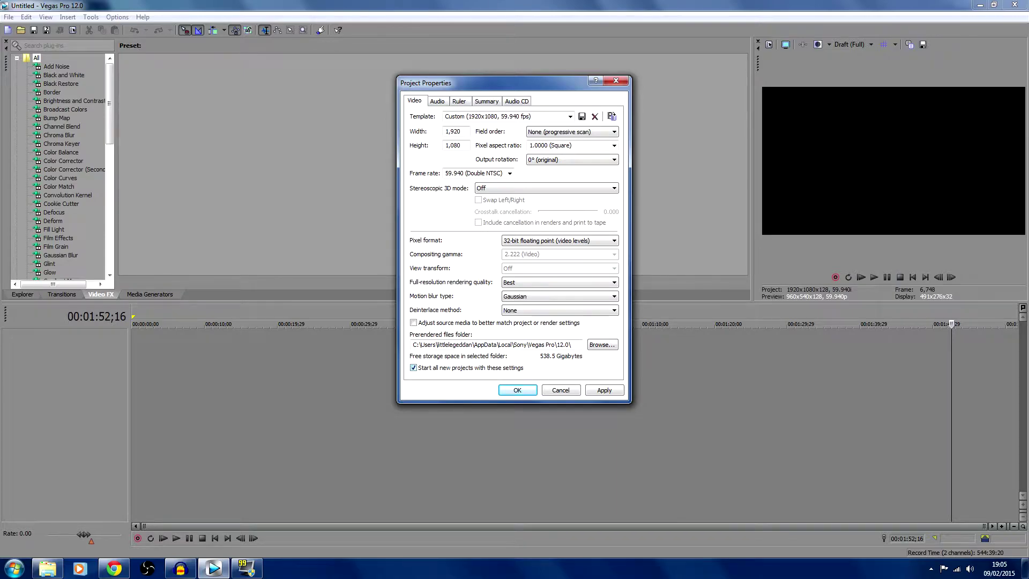
{"action": "key", "text": "Tab"}
{"action": "key", "text": "ctrl+Tab"}
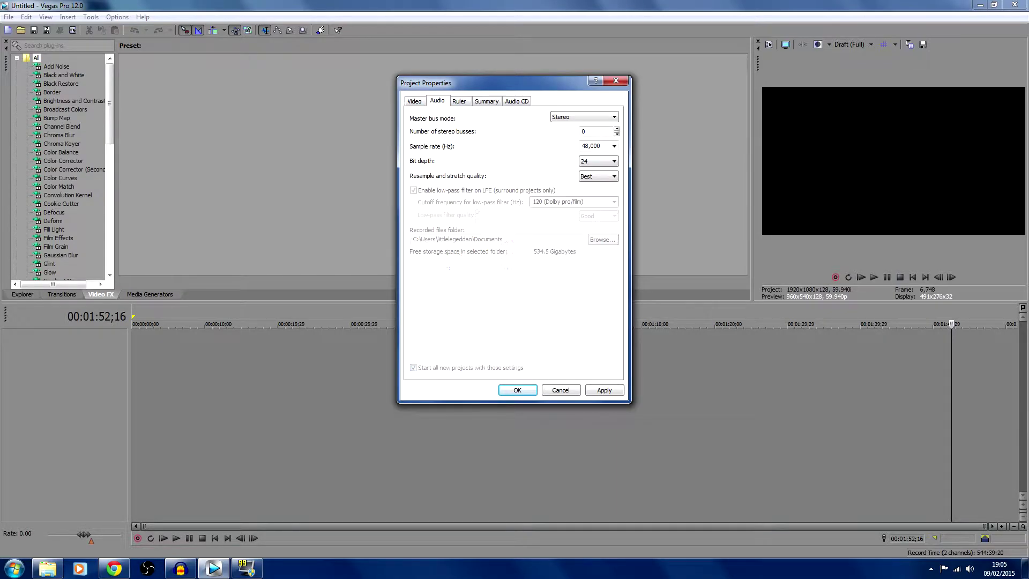
{"action": "key", "text": "ctrl+Tab"}
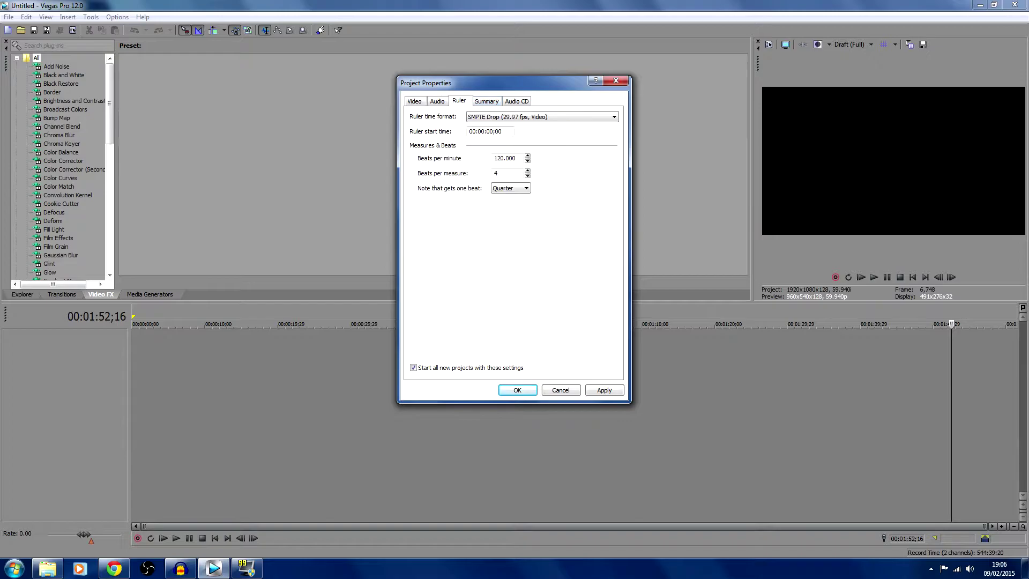
{"action": "key", "text": "ctrl+Tab"}
{"action": "key", "text": "ctrl+Tab"}
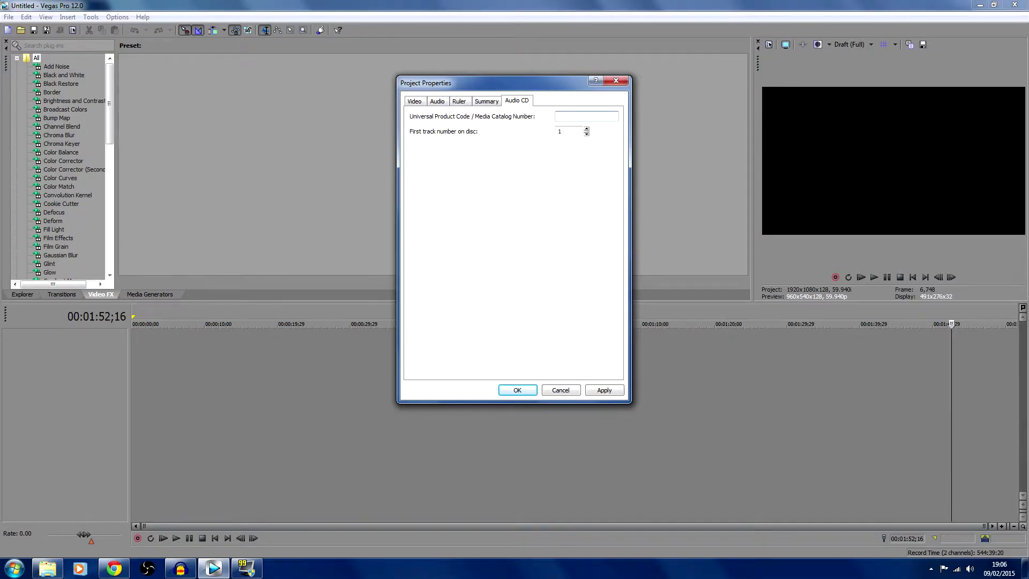
{"action": "key", "text": "alt+a"}
{"action": "key", "text": "Return"}
{"action": "left_click", "coordinate": [47, 568]}
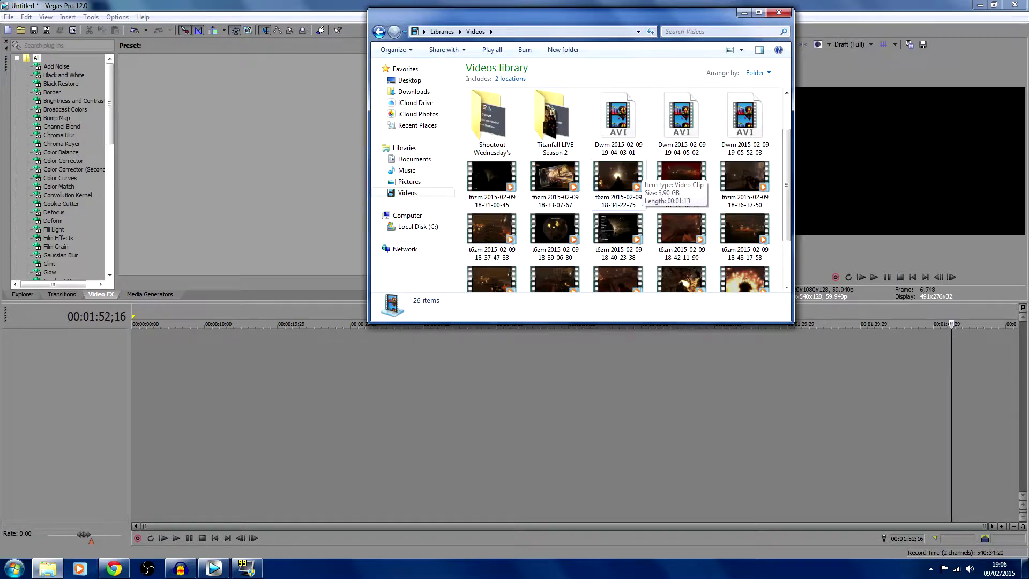
{"action": "left_click", "coordinate": [618, 177]}
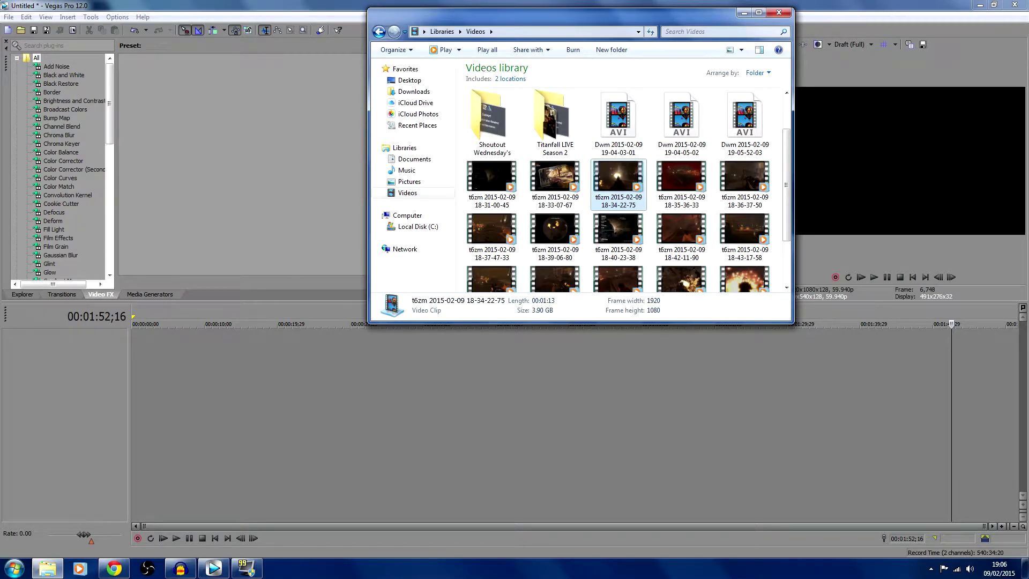
{"action": "left_click_drag", "start_coordinate": [618, 177], "coordinate": [134, 348]}
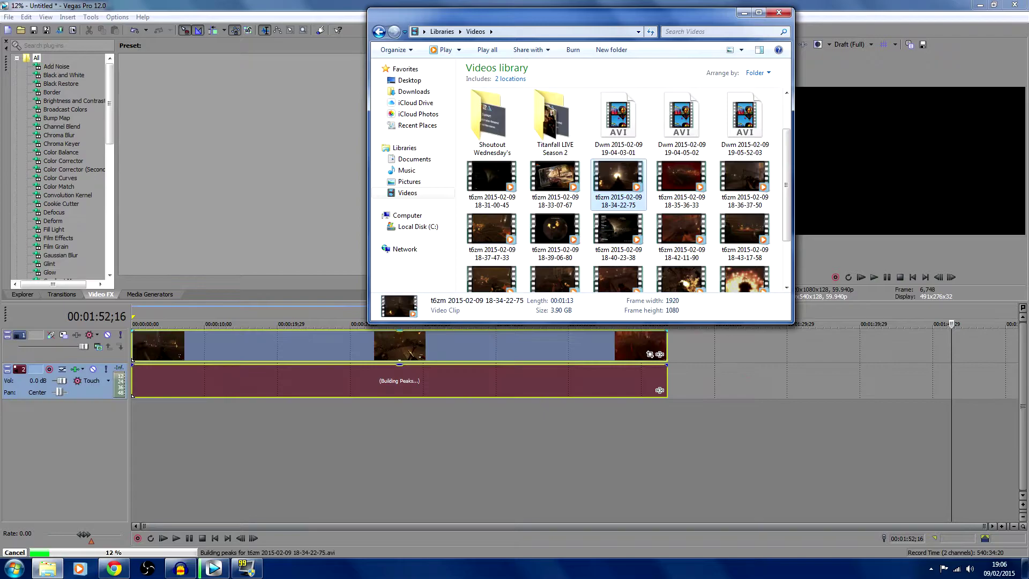
{"action": "left_click", "coordinate": [744, 12]}
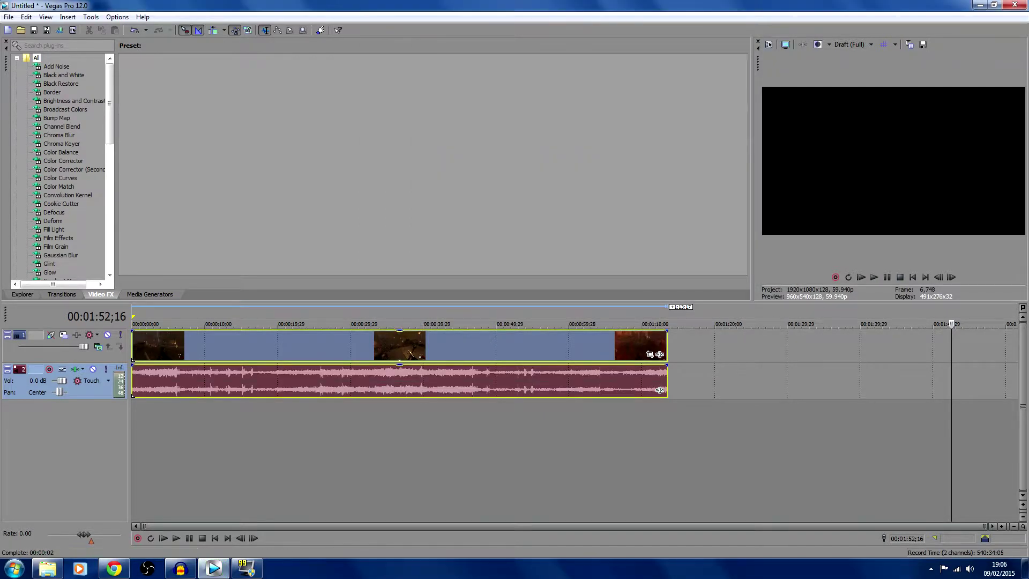
{"action": "right_click", "coordinate": [47, 568]}
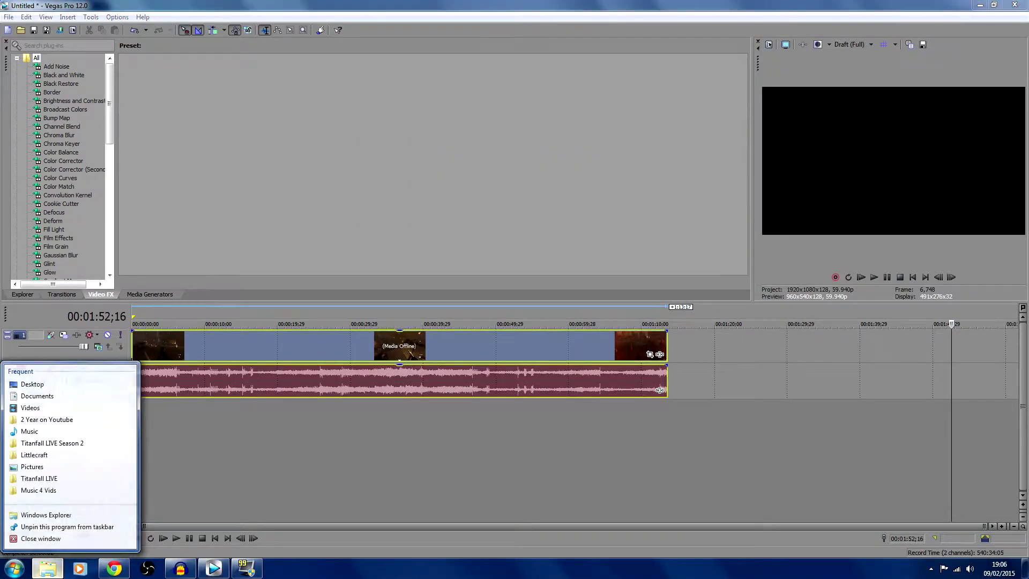
{"action": "left_click", "coordinate": [48, 538]}
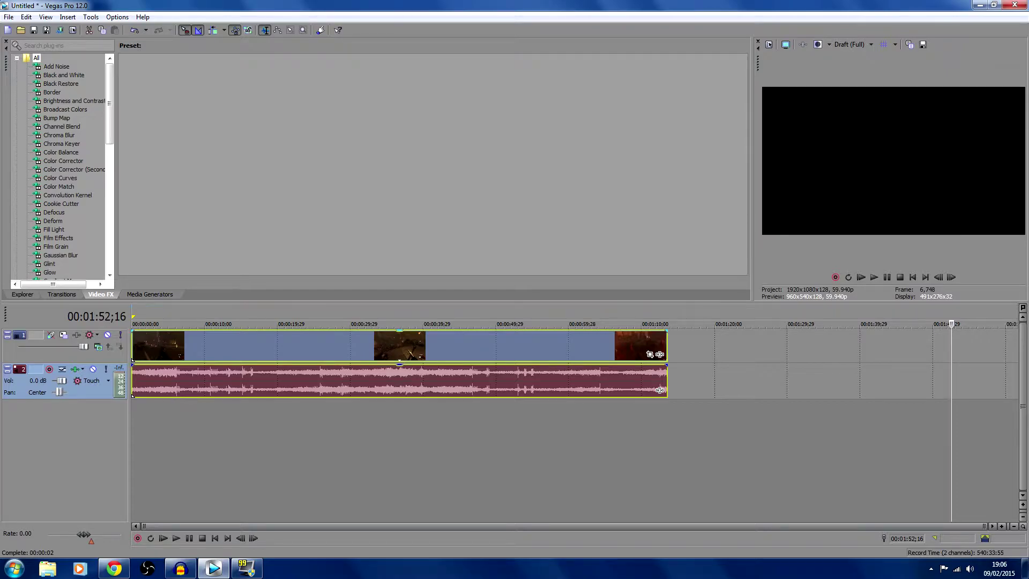
Trim the end of the clip to 00:00:04;10 and return the cursor to the project start.
{"action": "left_click_drag", "start_coordinate": [659, 354], "coordinate": [163, 343]}
{"action": "left_click", "coordinate": [148, 343]}
{"action": "left_click", "coordinate": [163, 343]}
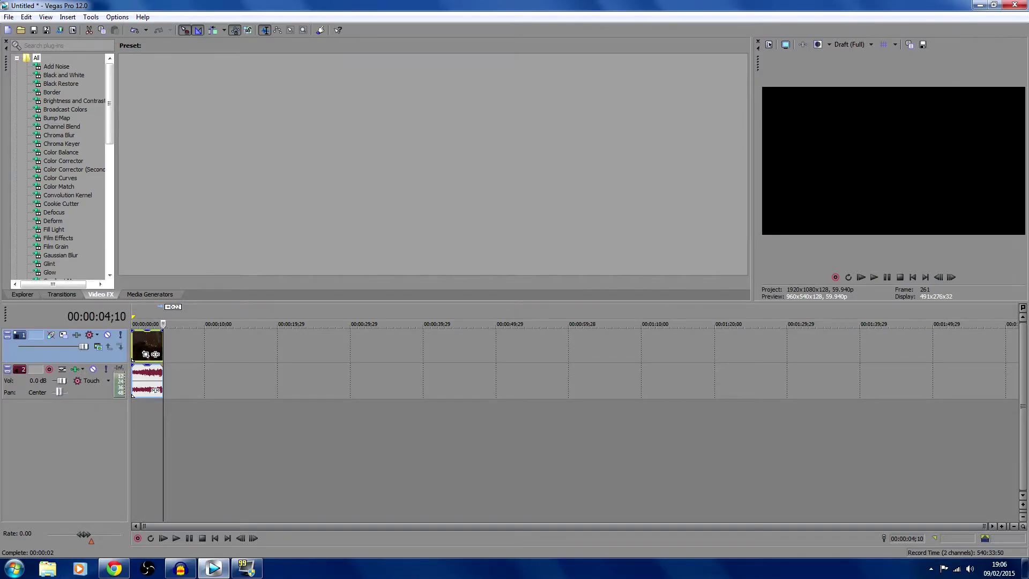
{"action": "key", "text": "ctrl+Home"}
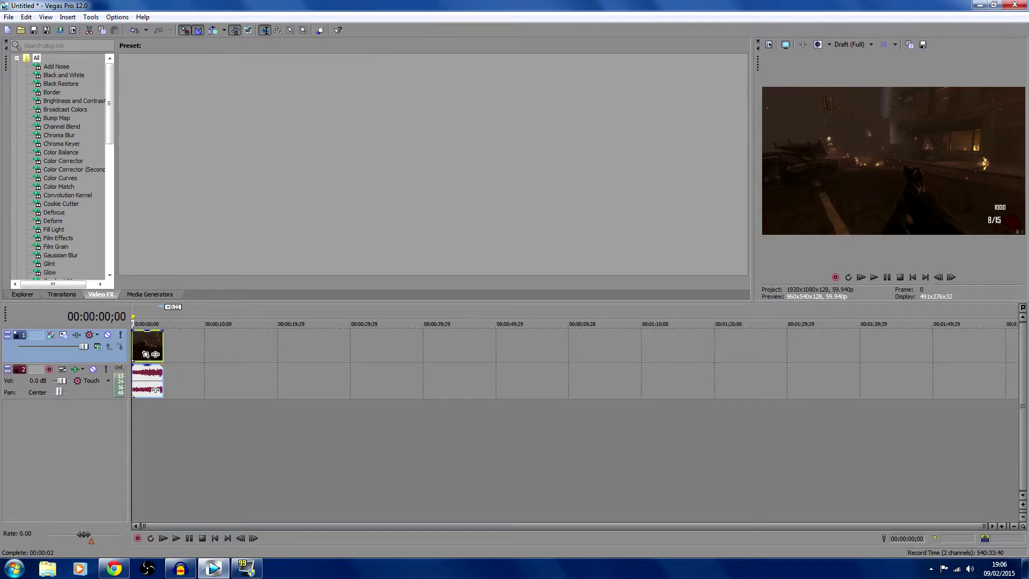
In the video event's properties, enable Reduce interlace flicker and Disable resample, and confirm after viewing the media and general details.
{"action": "right_click", "coordinate": [155, 354]}
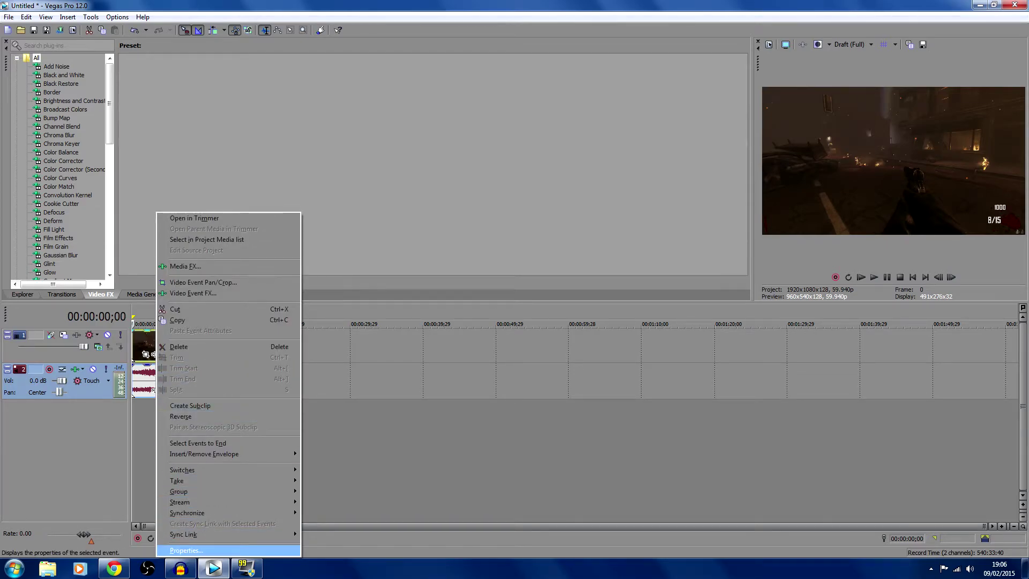
{"action": "left_click", "coordinate": [186, 550]}
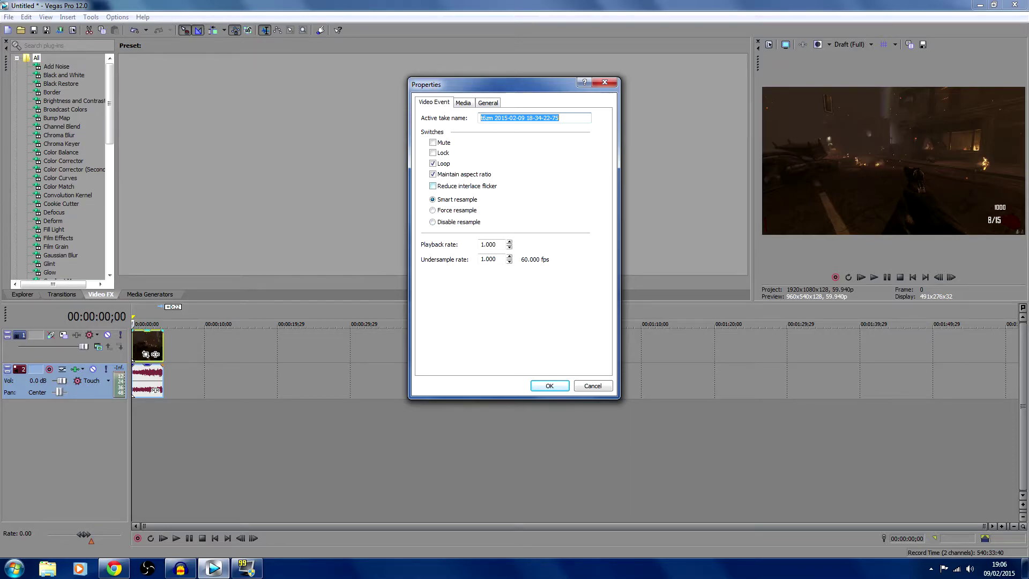
{"action": "left_click", "coordinate": [433, 185]}
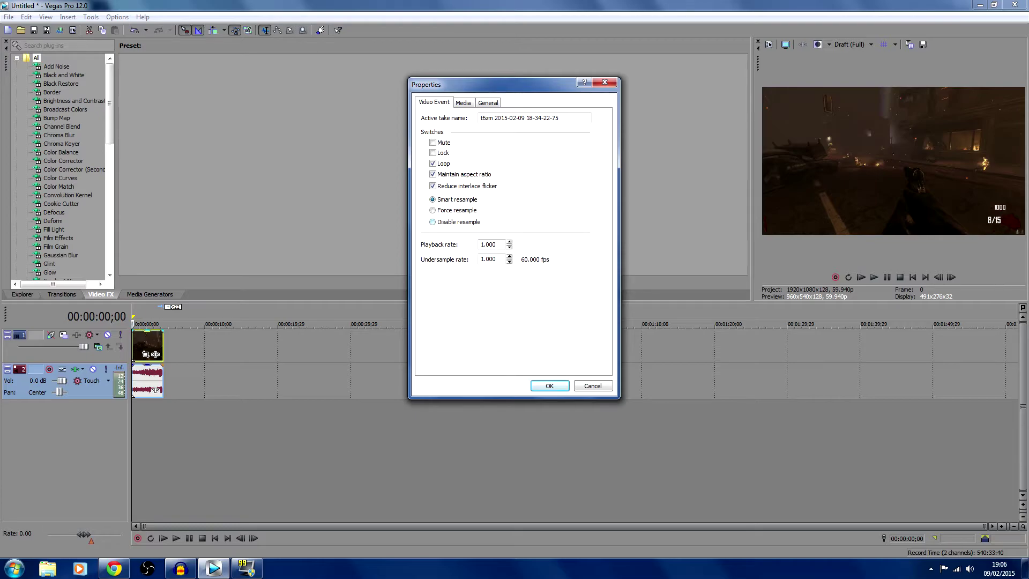
{"action": "left_click", "coordinate": [433, 221]}
{"action": "left_click", "coordinate": [463, 103]}
{"action": "left_click", "coordinate": [488, 103]}
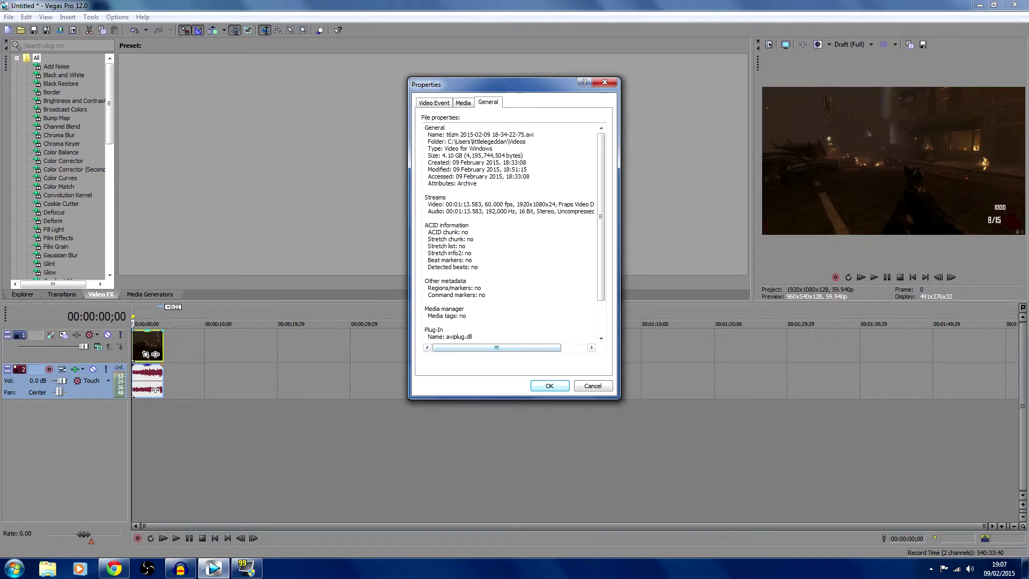
{"action": "key", "text": "Return"}
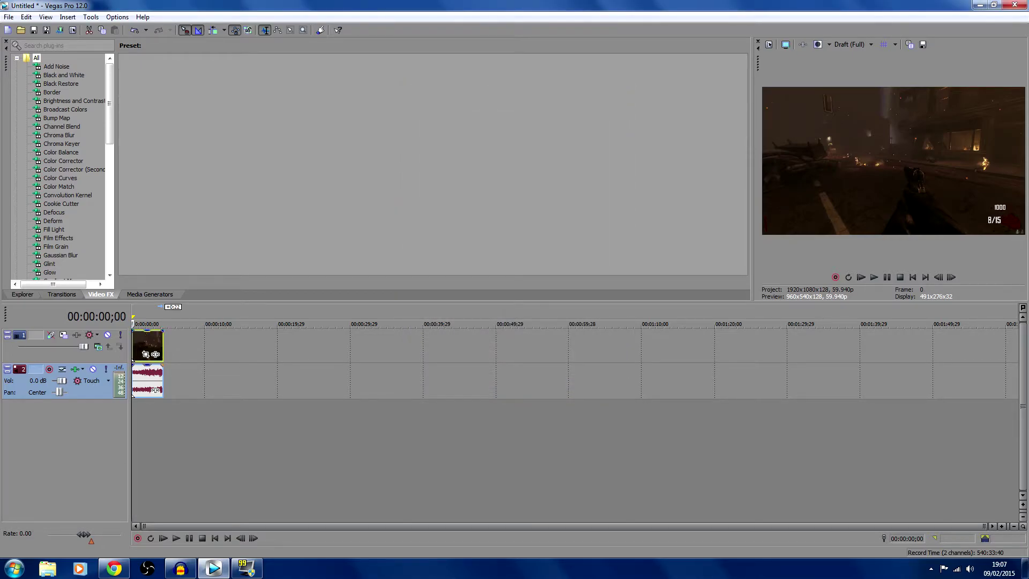
Select the time range from the project start to the clip's end at 00:00:04;10 and open the Render As dialog.
{"action": "left_click", "coordinate": [164, 346]}
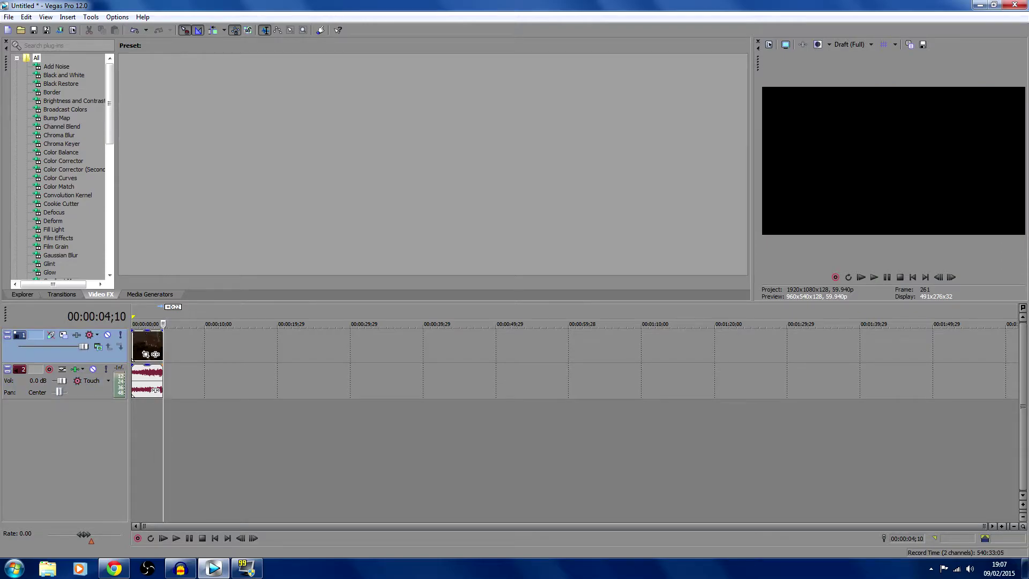
{"action": "key", "text": "shift+Home"}
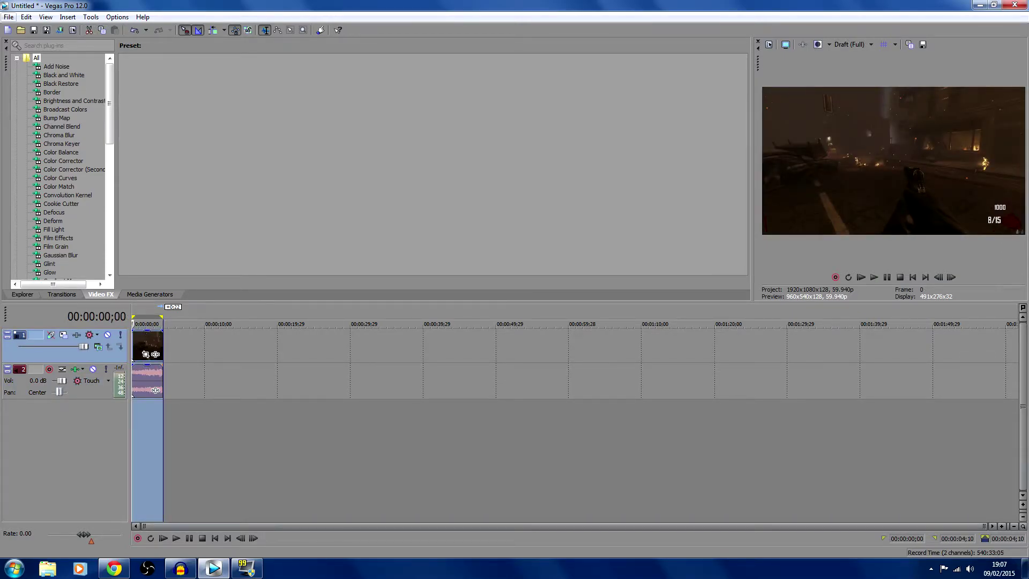
{"action": "left_click", "coordinate": [8, 17]}
{"action": "left_click", "coordinate": [31, 93]}
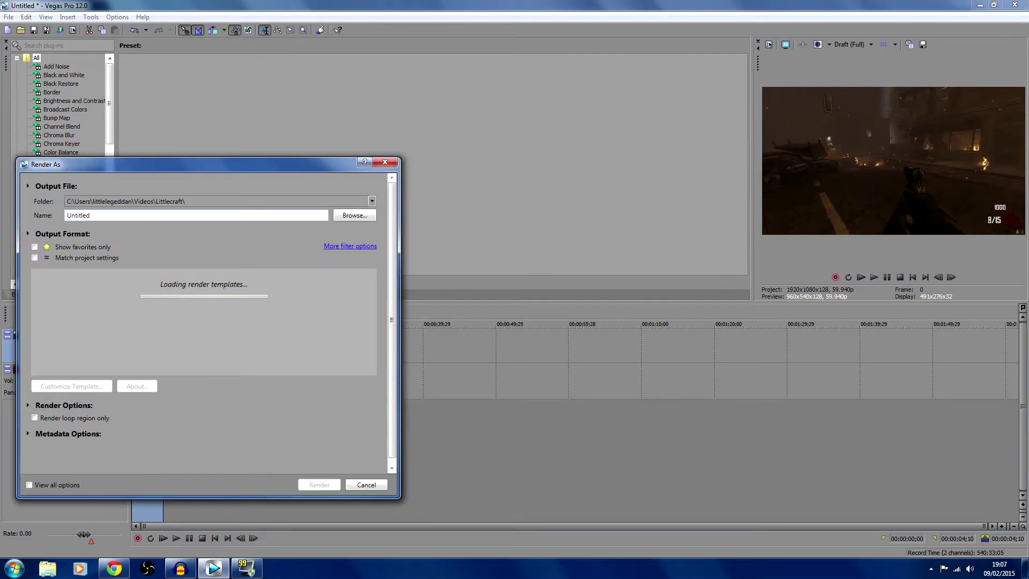
{"action": "left_click", "coordinate": [931, 568]}
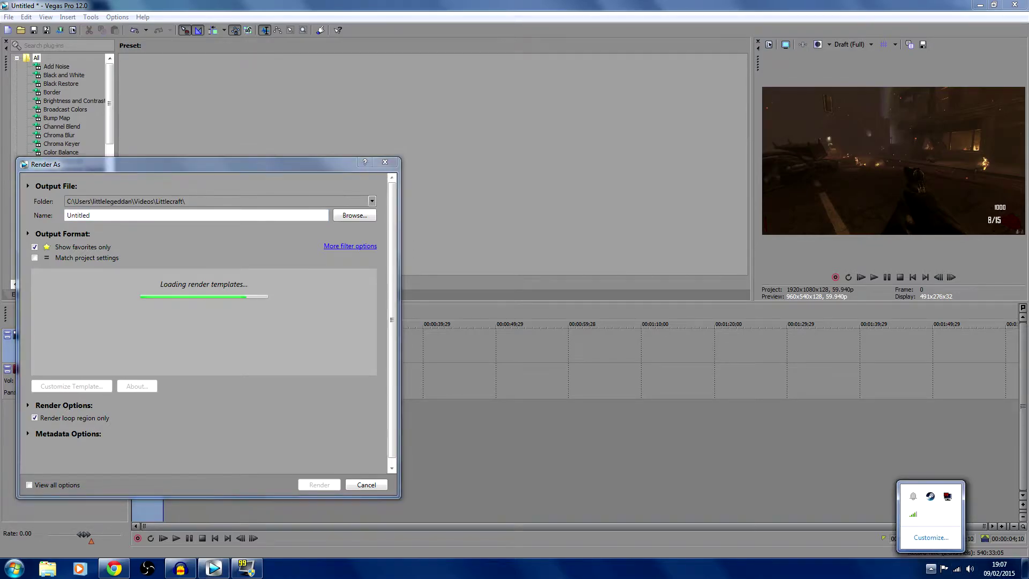
{"action": "left_click", "coordinate": [930, 568]}
{"action": "left_click", "coordinate": [930, 568]}
{"action": "left_click", "coordinate": [930, 569]}
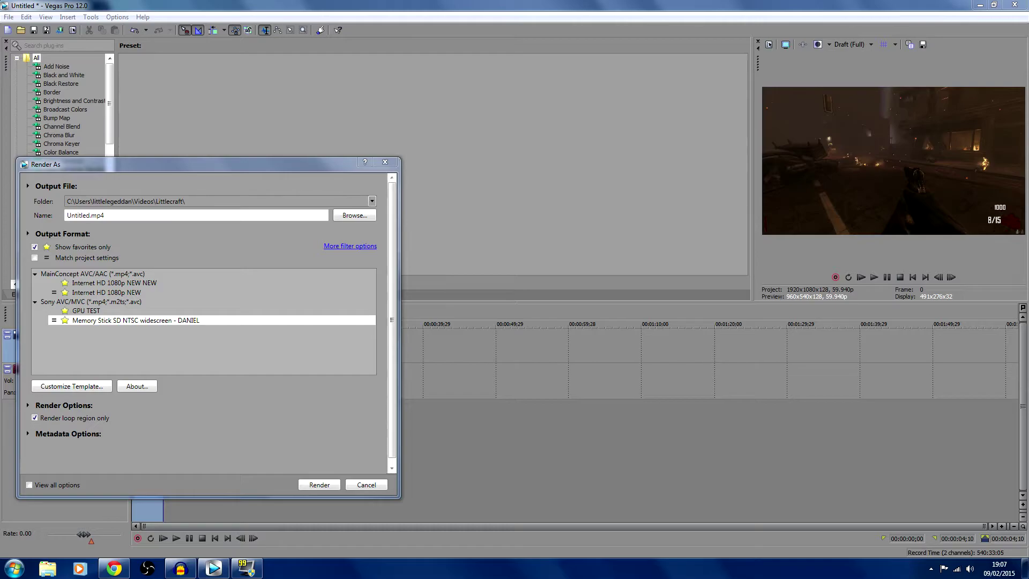
Show all render formats and look through the Memory Stick SD NTSC templates under Sony AVC/MVC.
{"action": "left_click", "coordinate": [34, 247]}
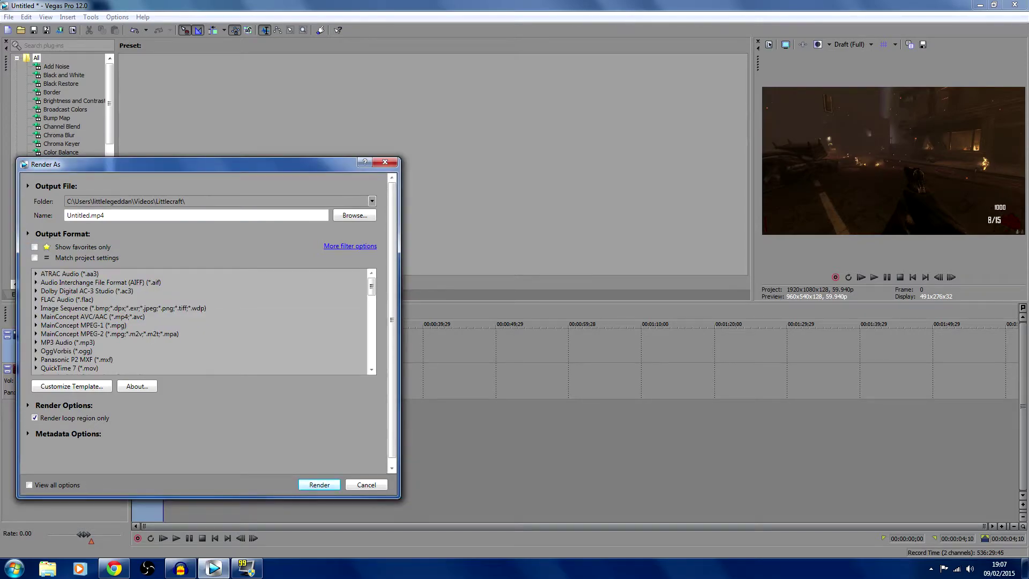
{"action": "left_click", "coordinate": [122, 308]}
{"action": "scroll", "coordinate": [123, 308], "scroll_direction": "down", "scroll_amount": 3}
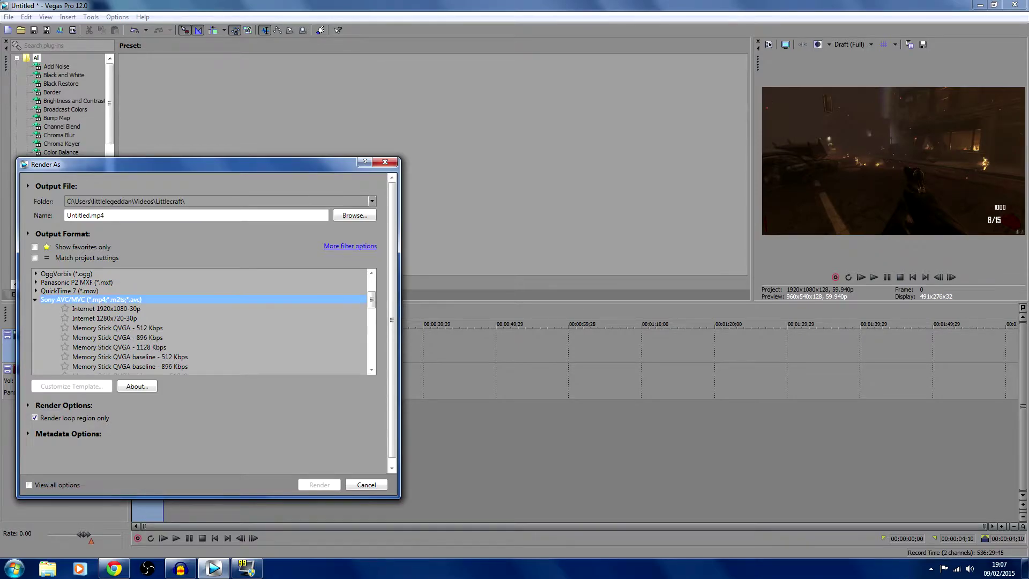
{"action": "scroll", "coordinate": [203, 322], "scroll_direction": "down", "scroll_amount": 2}
{"action": "scroll", "coordinate": [203, 321], "scroll_direction": "down", "scroll_amount": 2}
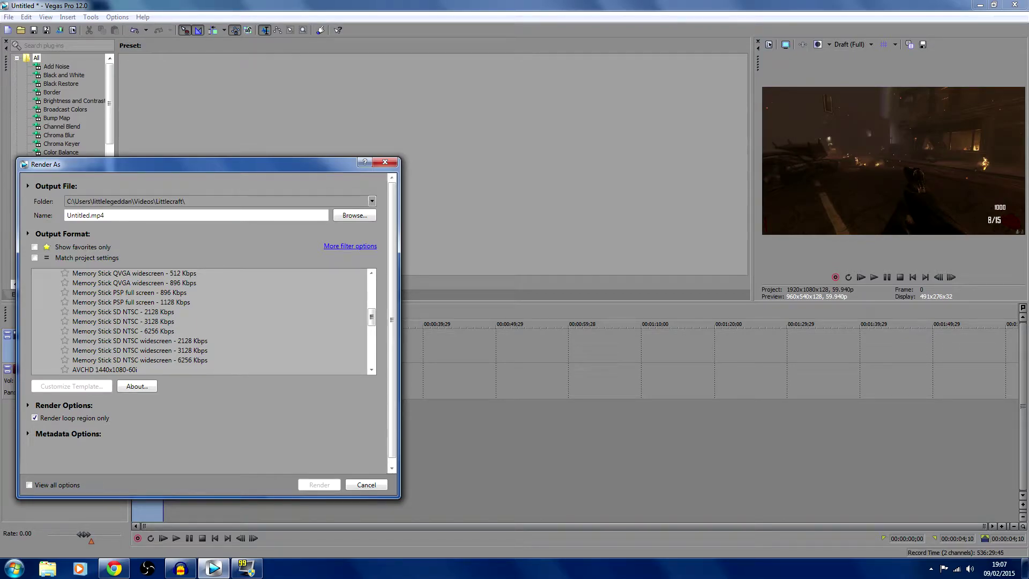
{"action": "left_click", "coordinate": [122, 330]}
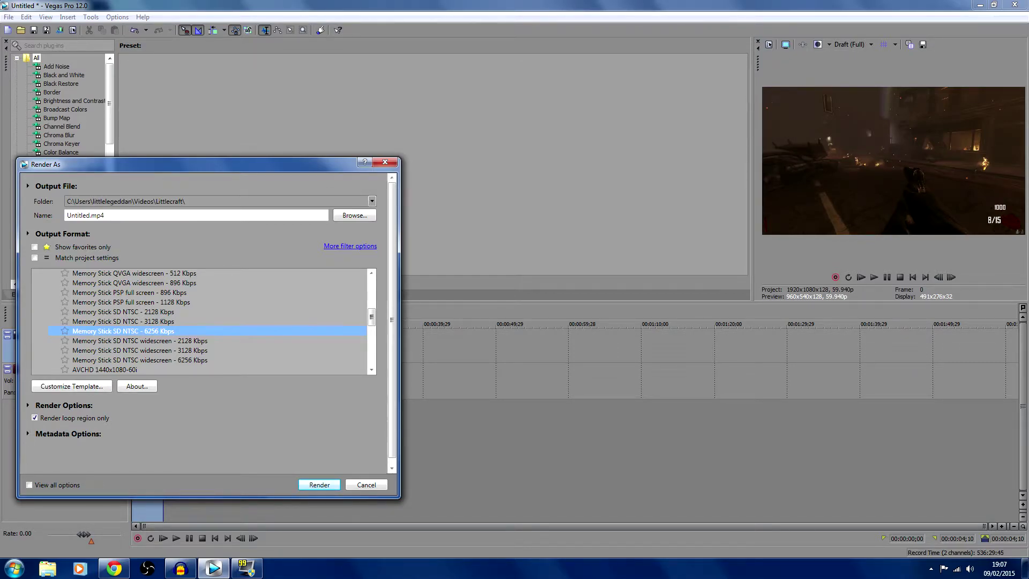
{"action": "left_click", "coordinate": [139, 360]}
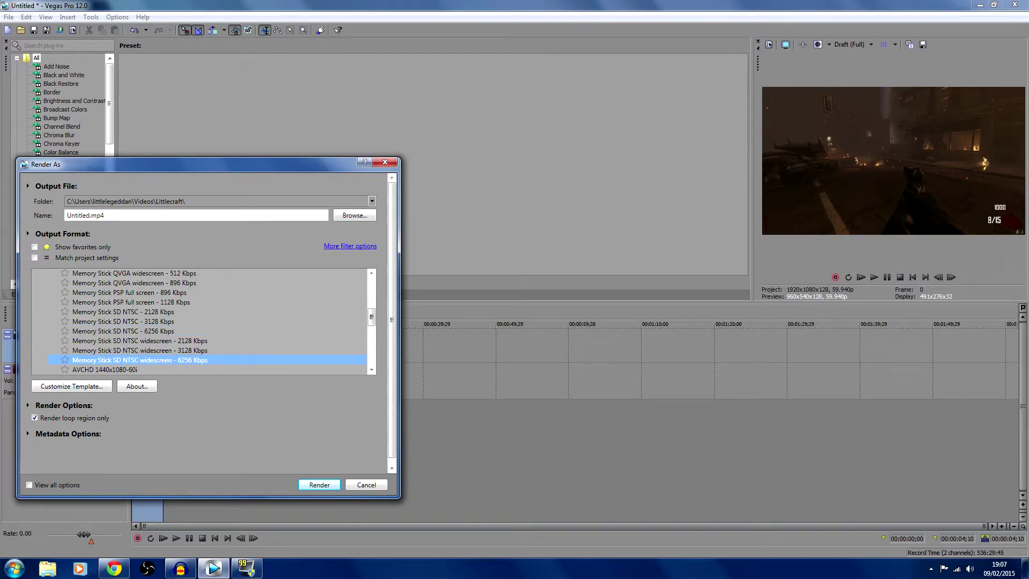
{"action": "left_click", "coordinate": [140, 350]}
{"action": "left_click", "coordinate": [139, 340]}
{"action": "left_click", "coordinate": [139, 359]}
{"action": "left_click", "coordinate": [140, 350]}
{"action": "left_click", "coordinate": [139, 359]}
Limit the list to favorites, select the Memory Stick SD NTSC widescreen favorite template and open its custom settings.
{"action": "left_click", "coordinate": [34, 246]}
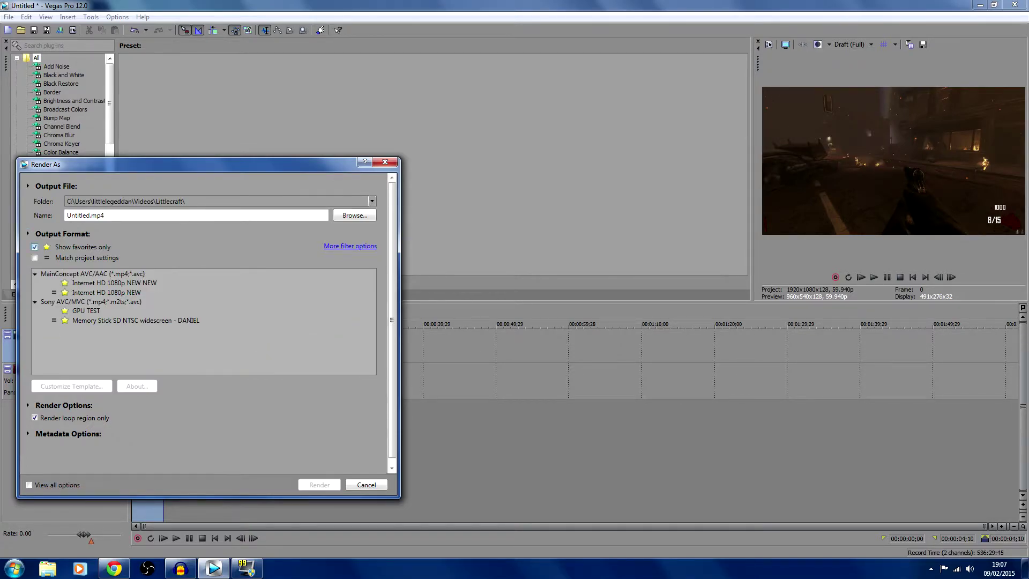
{"action": "left_click", "coordinate": [135, 320]}
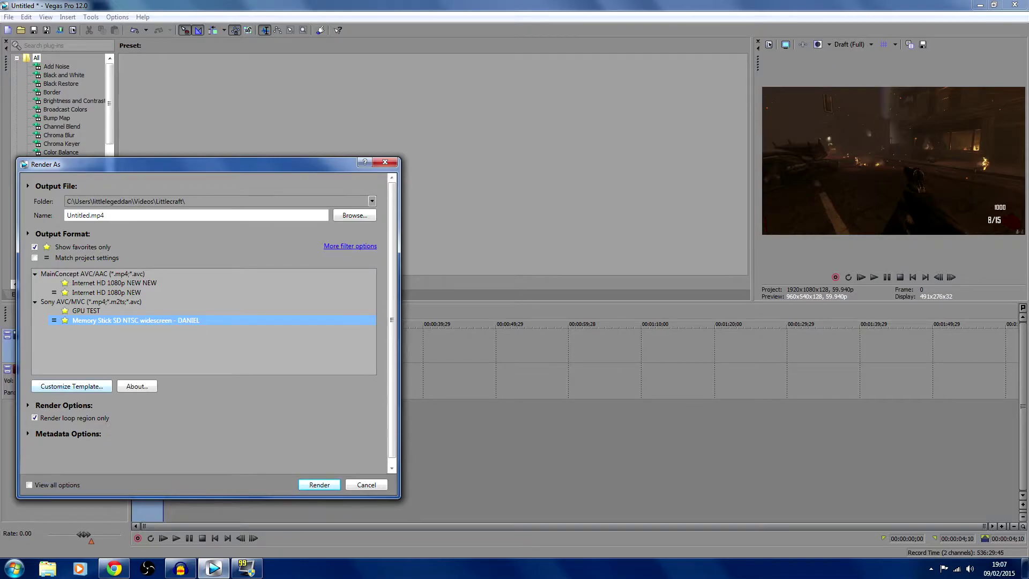
{"action": "left_click", "coordinate": [72, 385]}
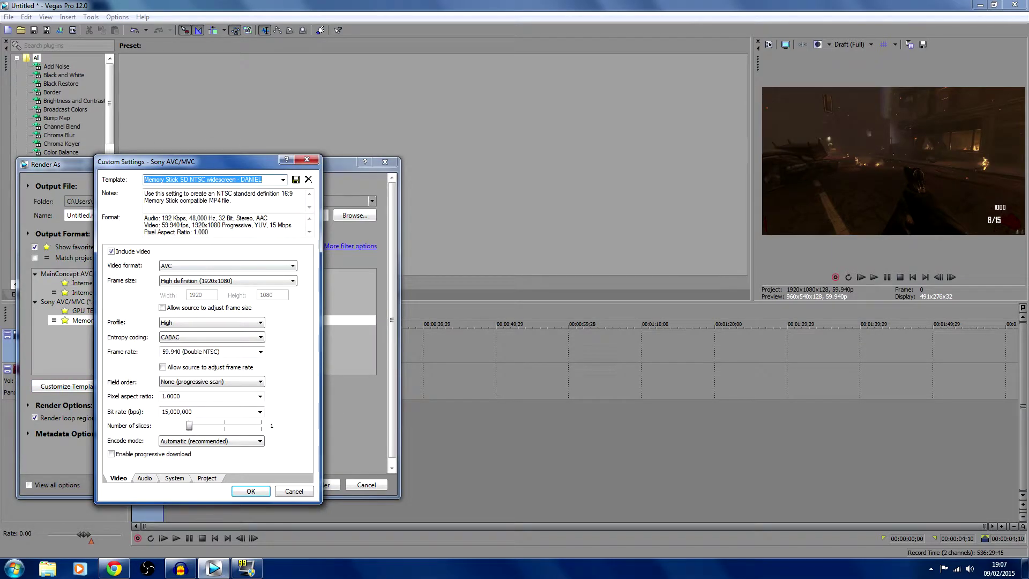
Review the template's video format choices and confirm High definition (1920x1080) as the frame size.
{"action": "left_click", "coordinate": [227, 265]}
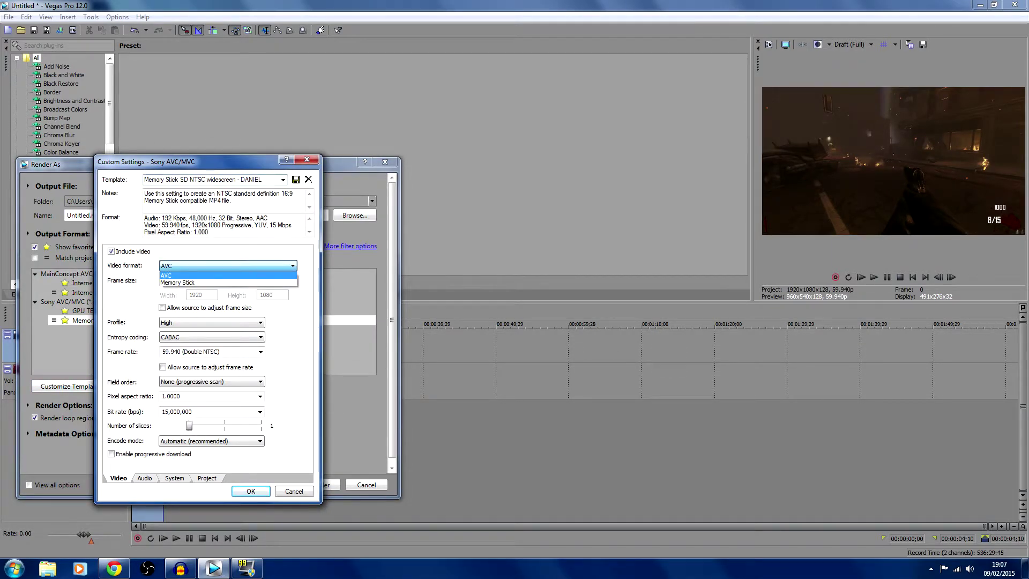
{"action": "left_click", "coordinate": [228, 265]}
{"action": "left_click", "coordinate": [227, 265]}
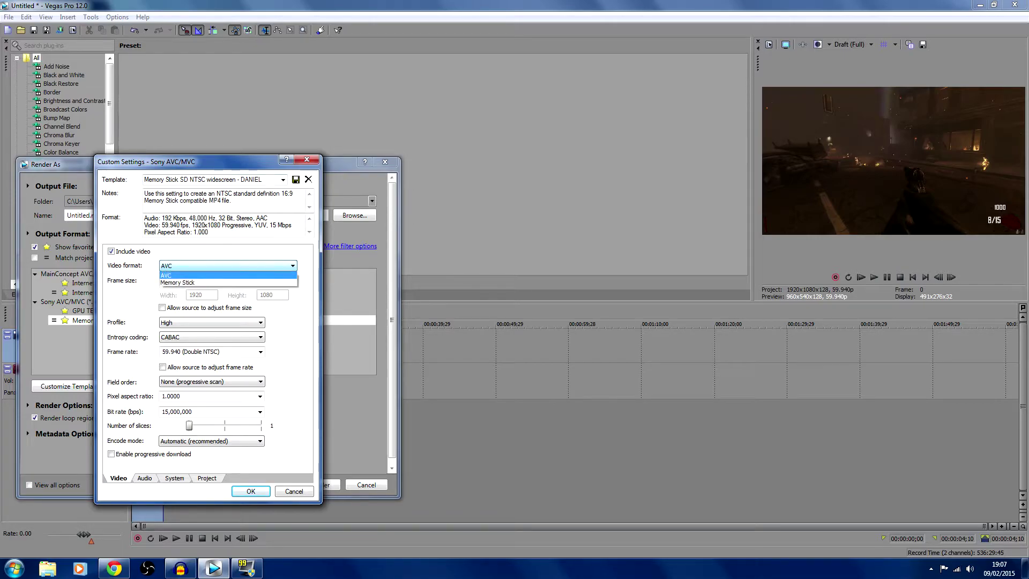
{"action": "left_click", "coordinate": [227, 265]}
{"action": "left_click", "coordinate": [227, 265]}
{"action": "left_click", "coordinate": [228, 265]}
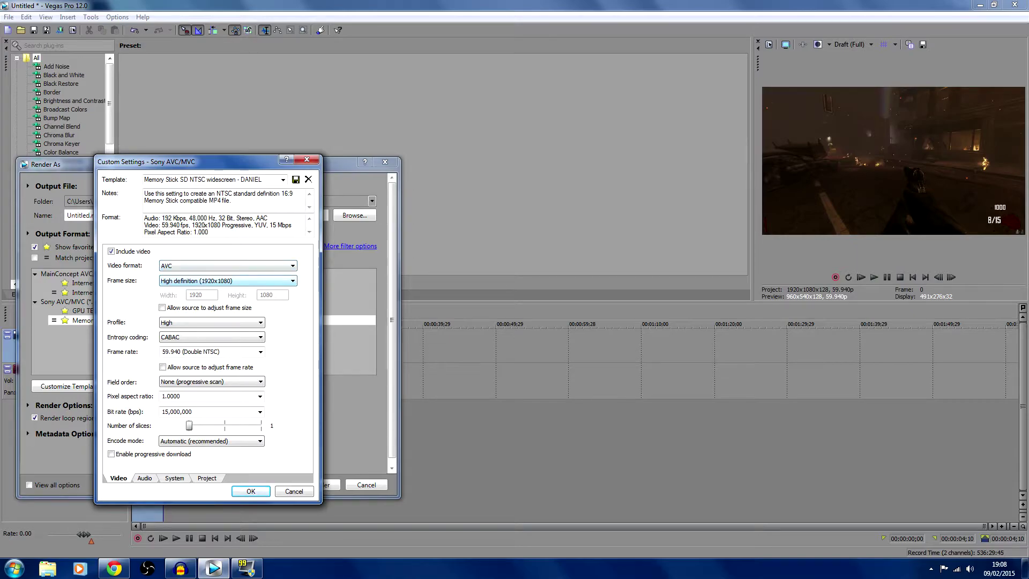
{"action": "key", "text": "alt+Down"}
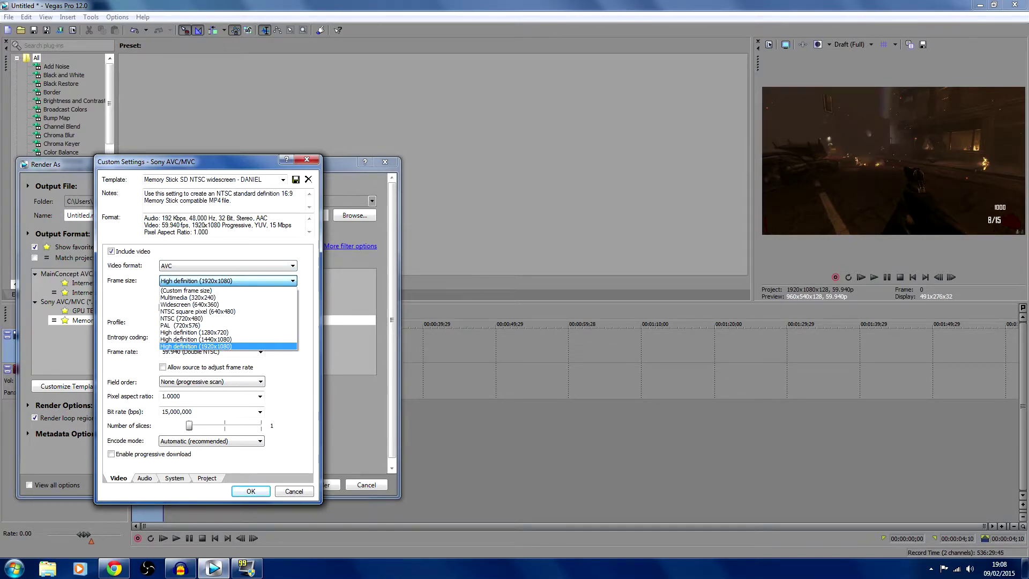
{"action": "key", "text": "Return"}
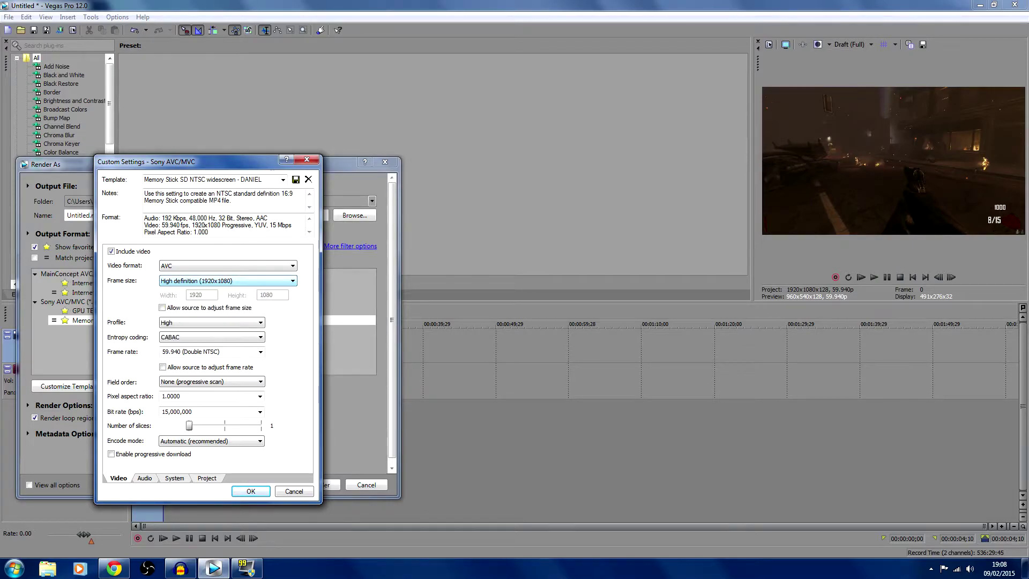
Review the template's profile, frame rate, field order, pixel aspect ratio and video bit rate options.
{"action": "left_click", "coordinate": [211, 322]}
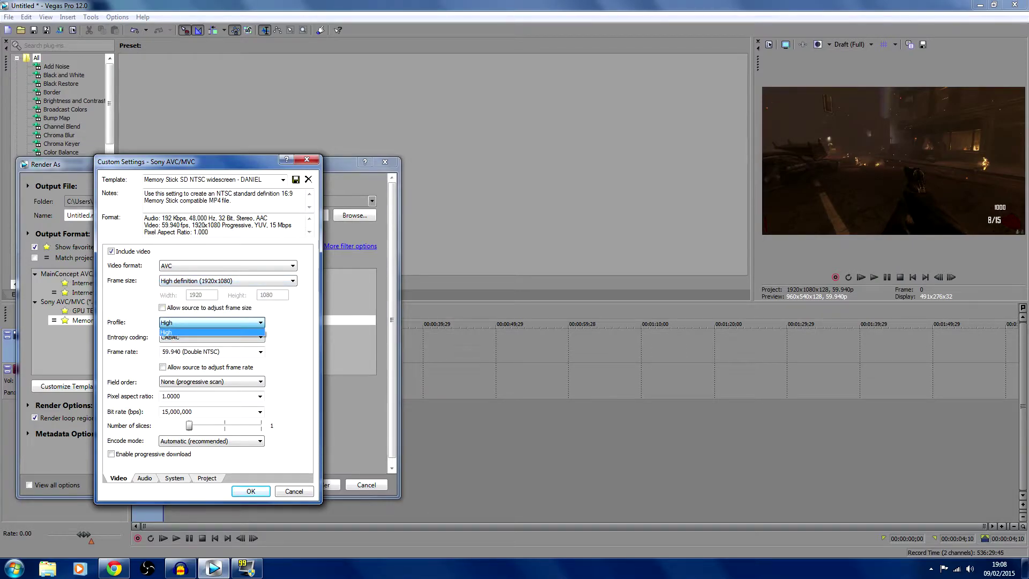
{"action": "key", "text": "Return"}
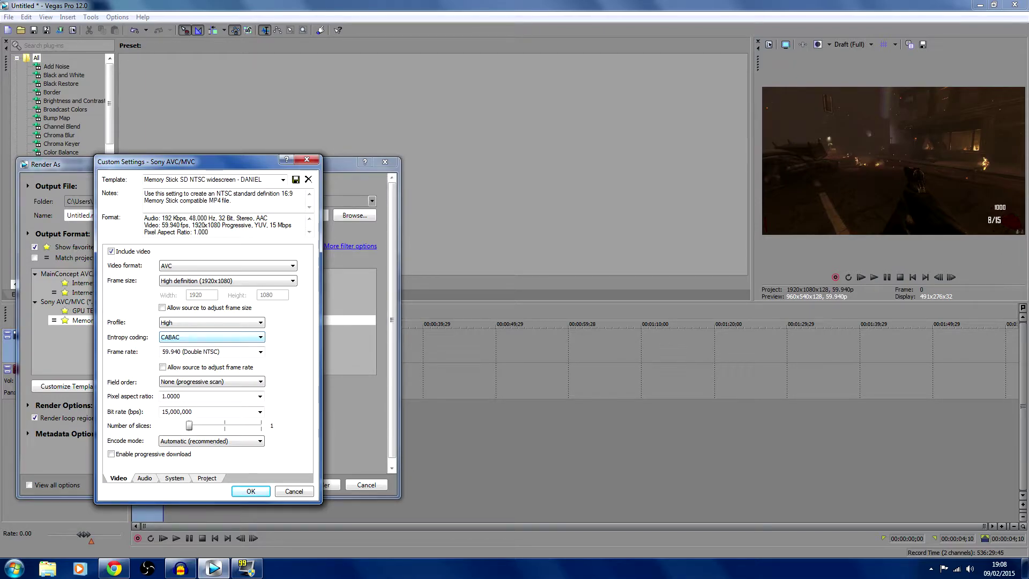
{"action": "left_click", "coordinate": [260, 351]}
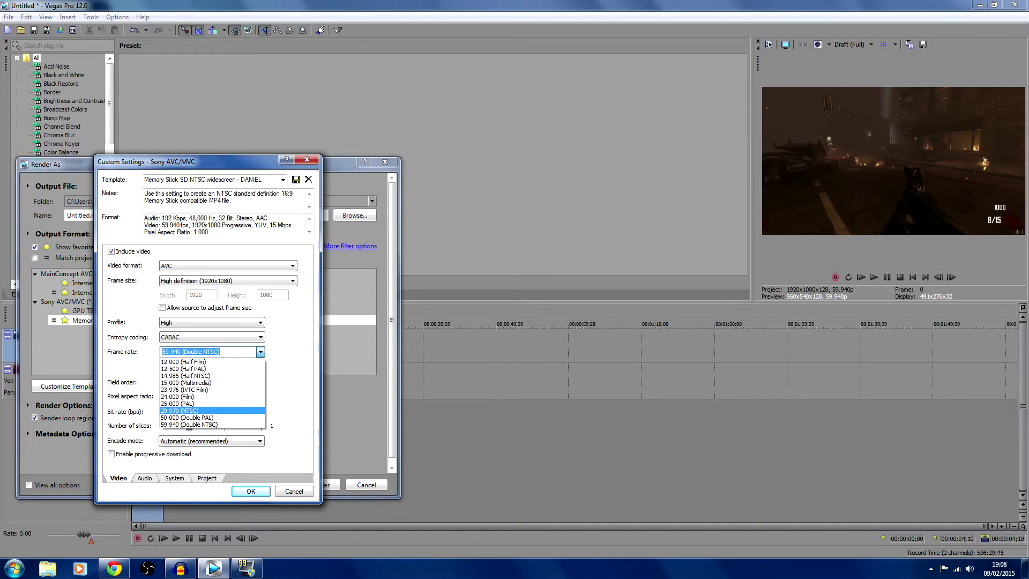
{"action": "key", "text": "Escape"}
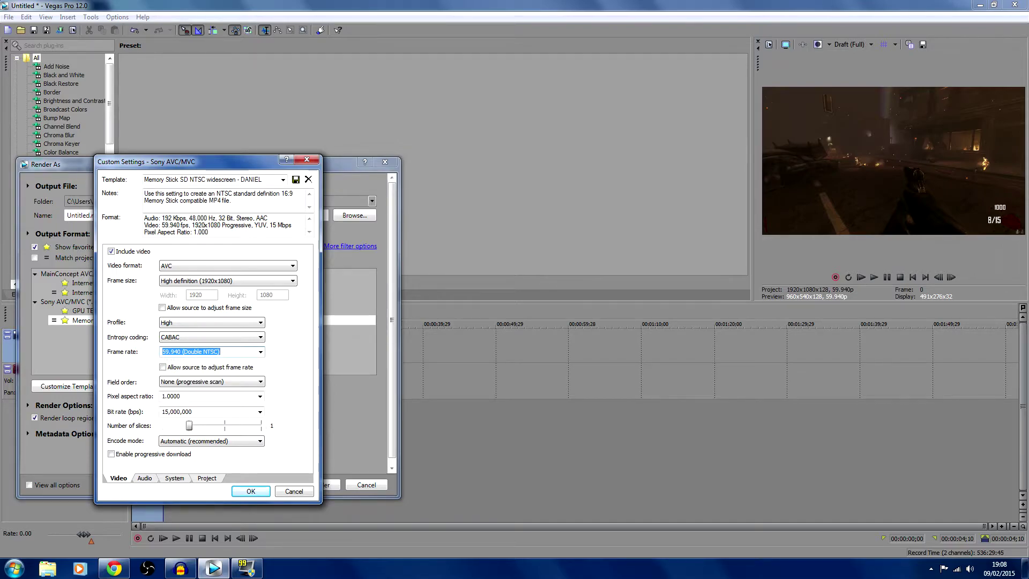
{"action": "left_click", "coordinate": [211, 382]}
{"action": "left_click", "coordinate": [212, 382]}
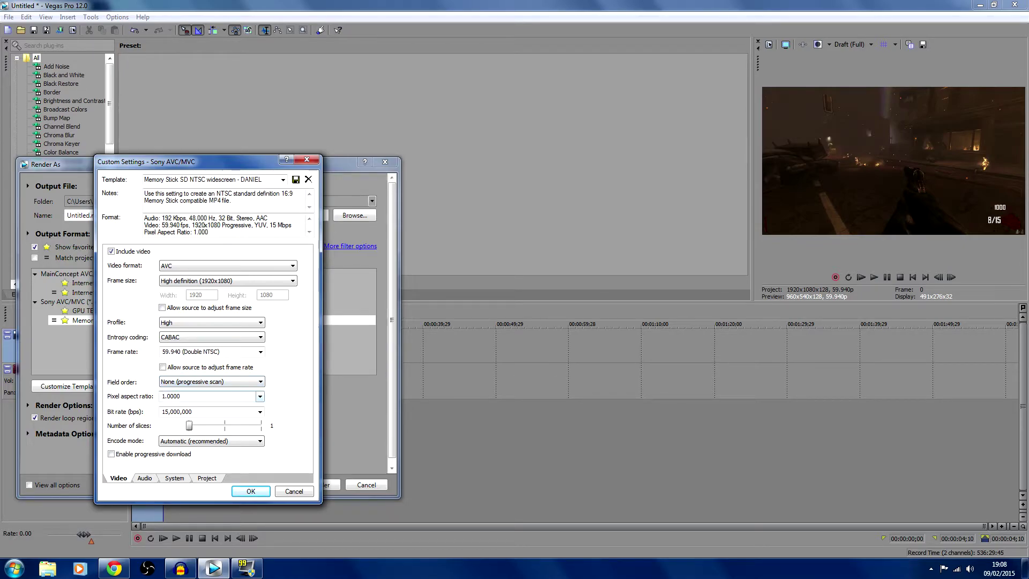
{"action": "left_click", "coordinate": [260, 396]}
{"action": "left_click", "coordinate": [260, 396]}
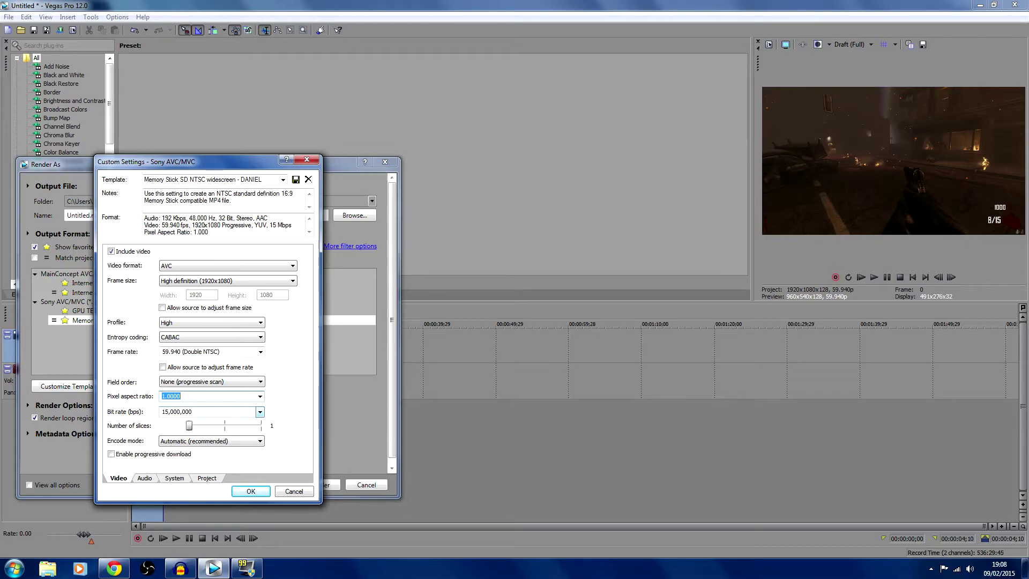
{"action": "left_click", "coordinate": [260, 412]}
{"action": "left_click", "coordinate": [260, 411]}
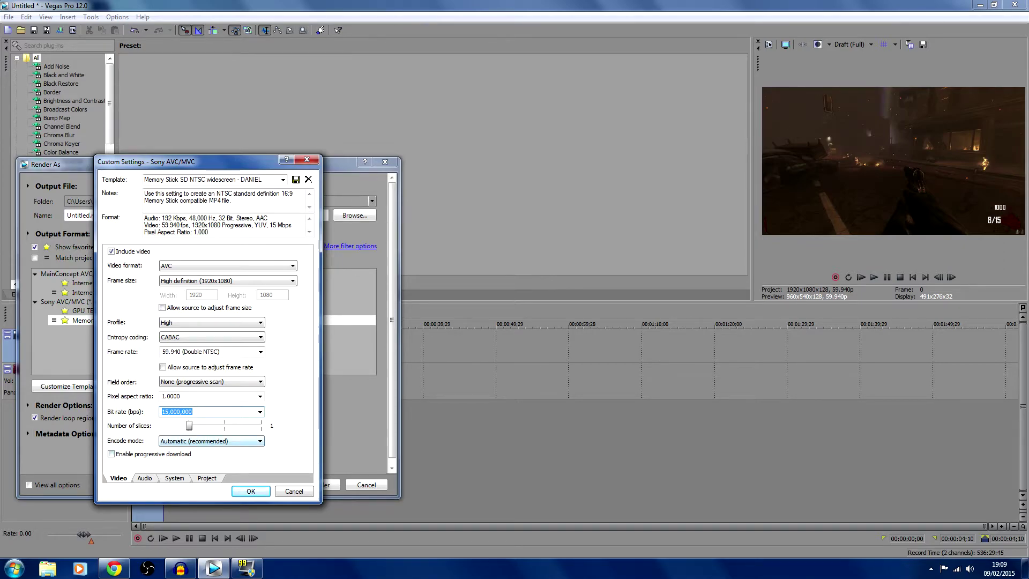
Review the template's audio settings, confirming AAC format, a bit rate of 192,000 bps and Stereo coding mode.
{"action": "key", "text": "ctrl+Tab"}
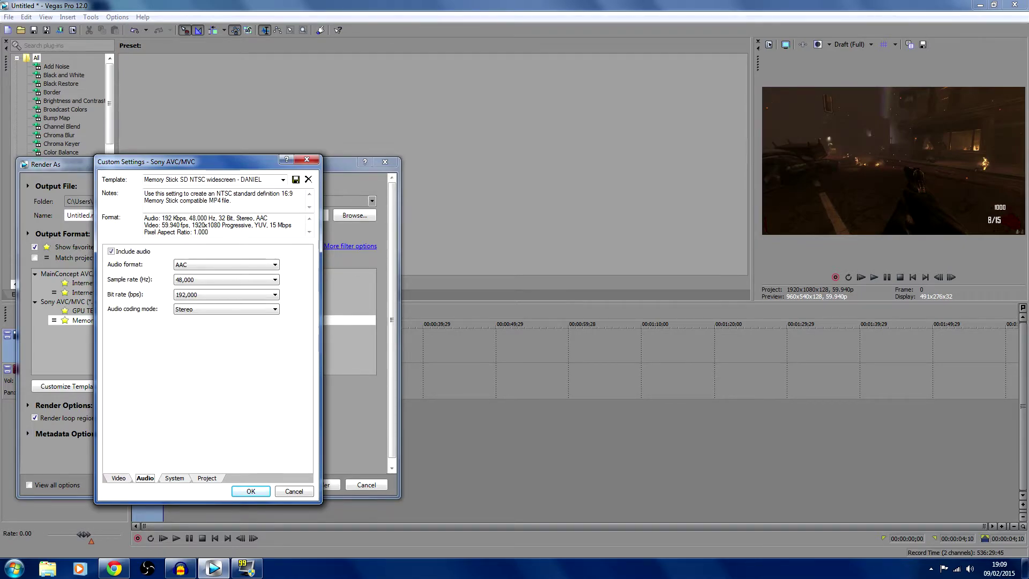
{"action": "key", "text": "Tab"}
{"action": "key", "text": "Tab"}
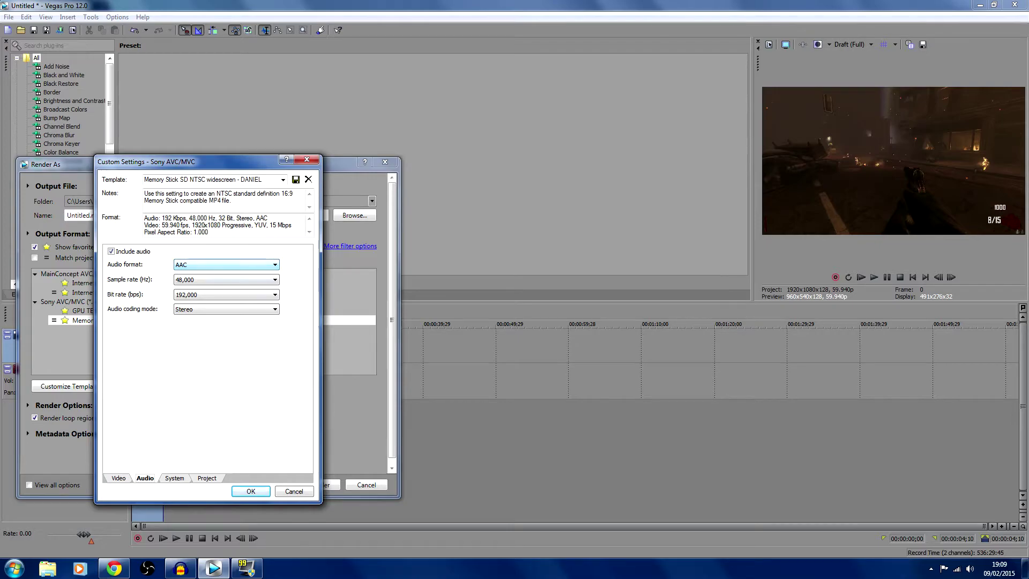
{"action": "key", "text": "alt+Down"}
{"action": "key", "text": "Return"}
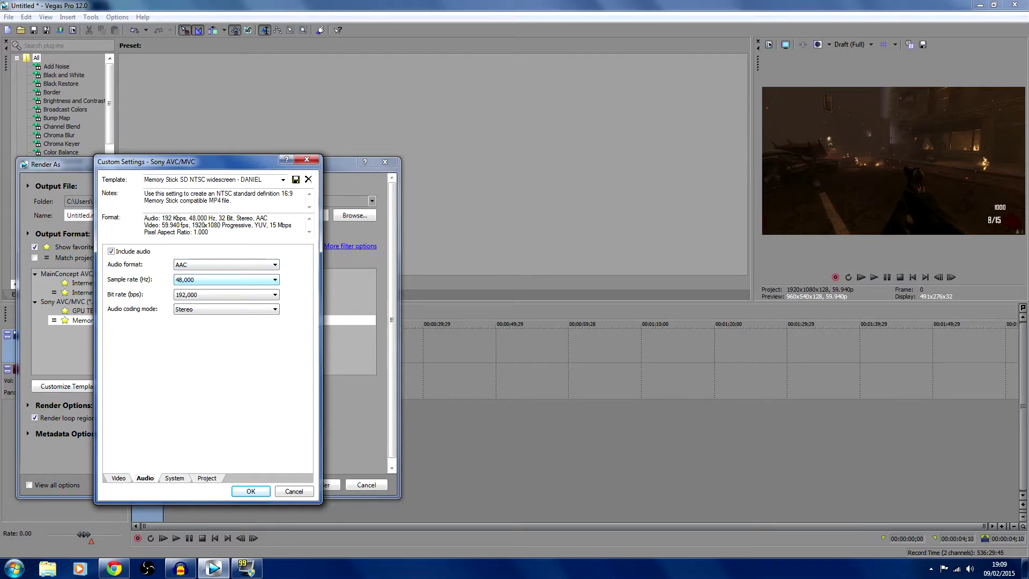
{"action": "key", "text": "alt+Down"}
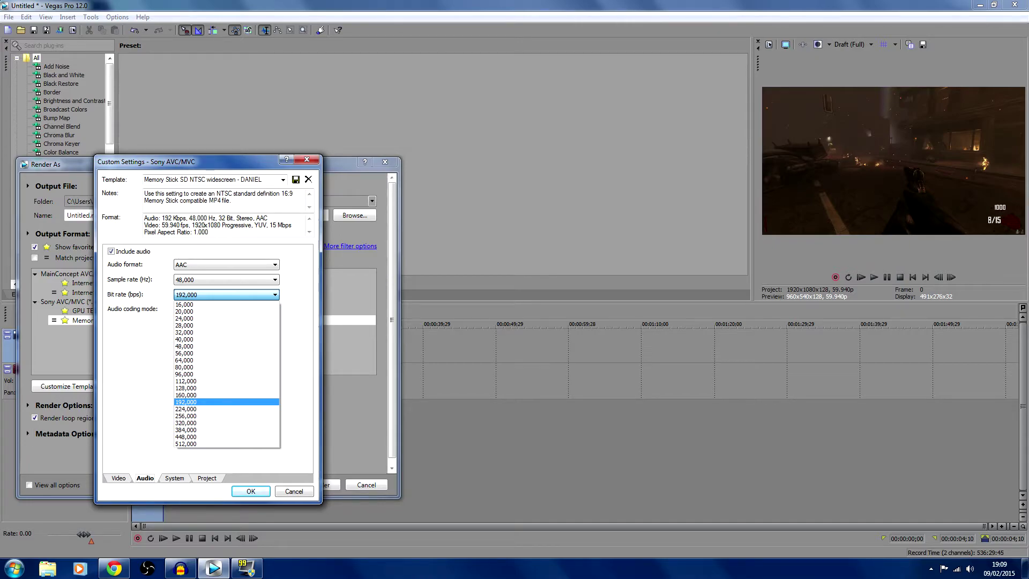
{"action": "key", "text": "Return"}
{"action": "key", "text": "Tab"}
{"action": "key", "text": "alt+Down"}
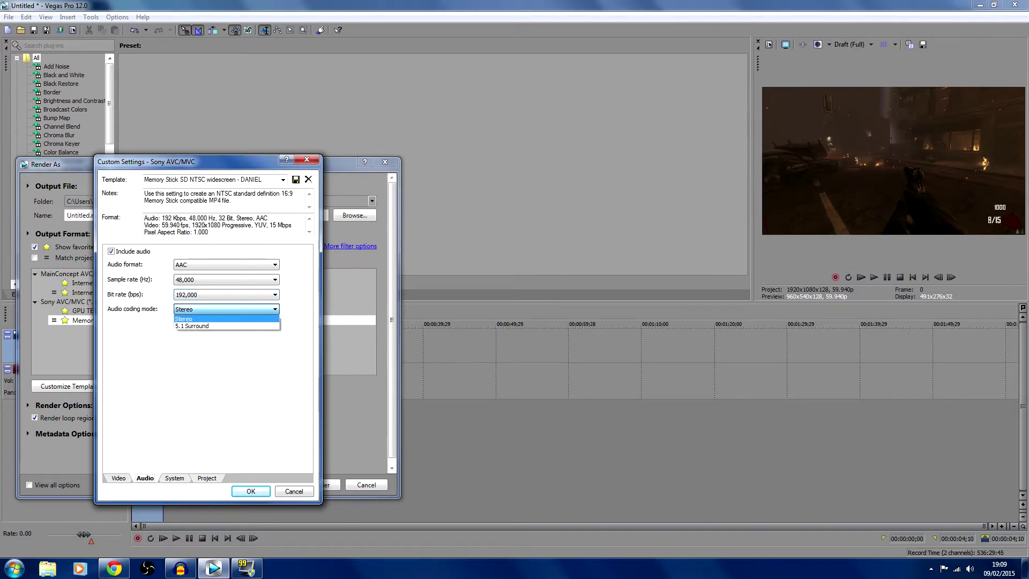
{"action": "key", "text": "Return"}
Review the template's system settings and its project options for rendering quality, stereoscopic 3D mode and color space, and close the custom settings.
{"action": "key", "text": "ctrl+Tab"}
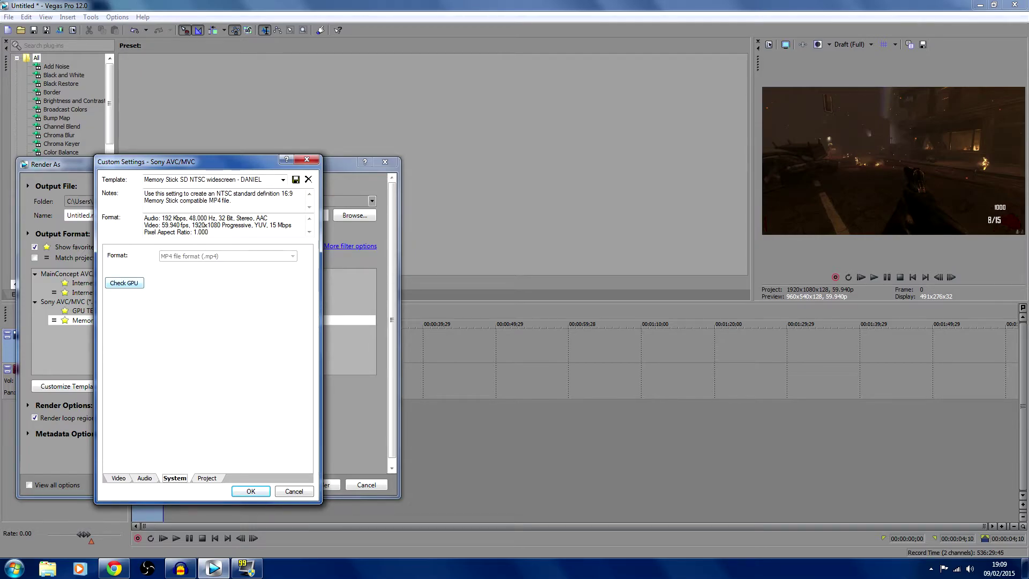
{"action": "key", "text": "Tab"}
{"action": "key", "text": "shift+Tab"}
{"action": "key", "text": "shift+Tab"}
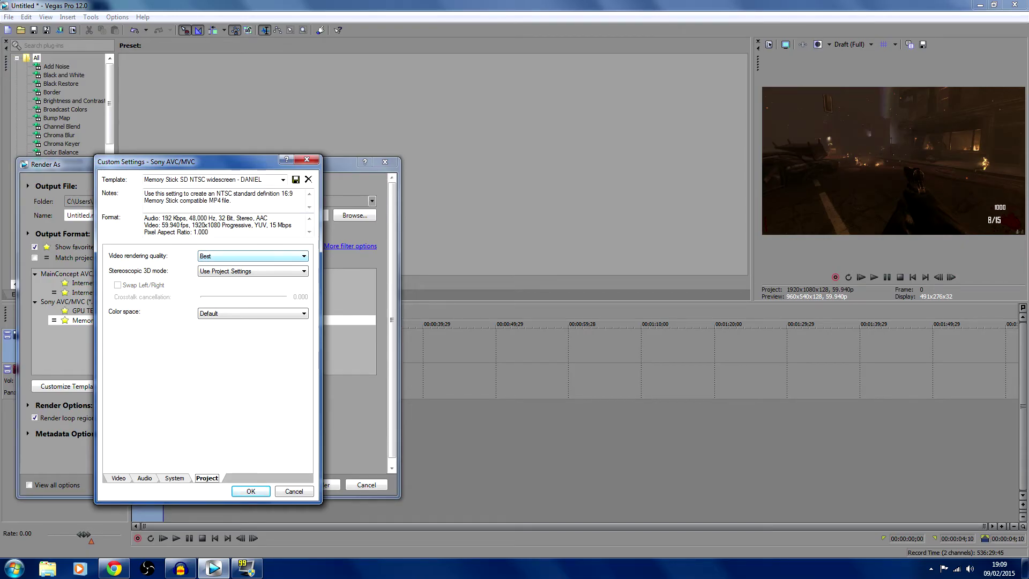
{"action": "left_click", "coordinate": [252, 256]}
{"action": "left_click", "coordinate": [253, 255]}
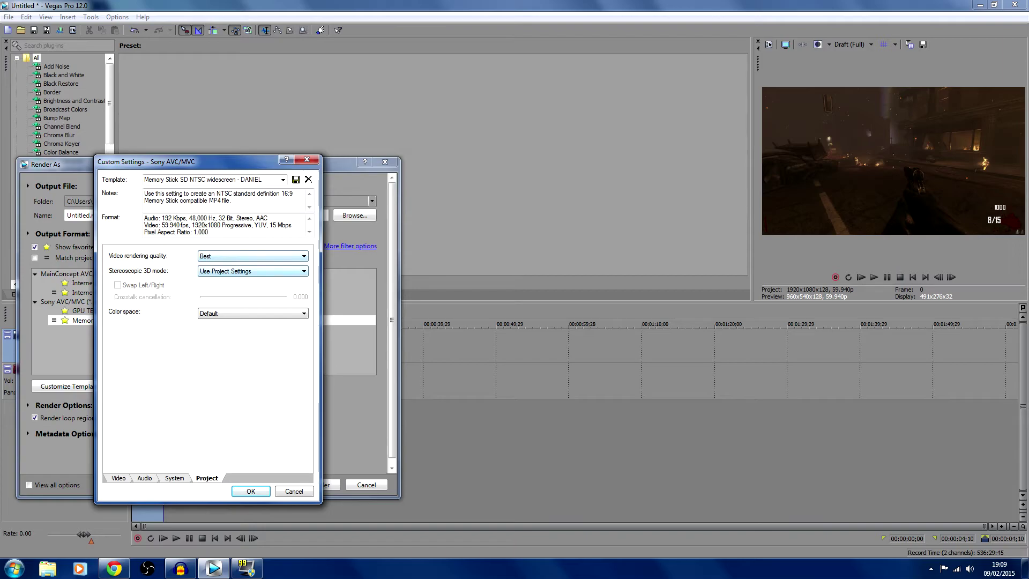
{"action": "left_click", "coordinate": [252, 271]}
{"action": "left_click", "coordinate": [252, 313]}
{"action": "left_click", "coordinate": [251, 320]}
{"action": "key", "text": "Tab"}
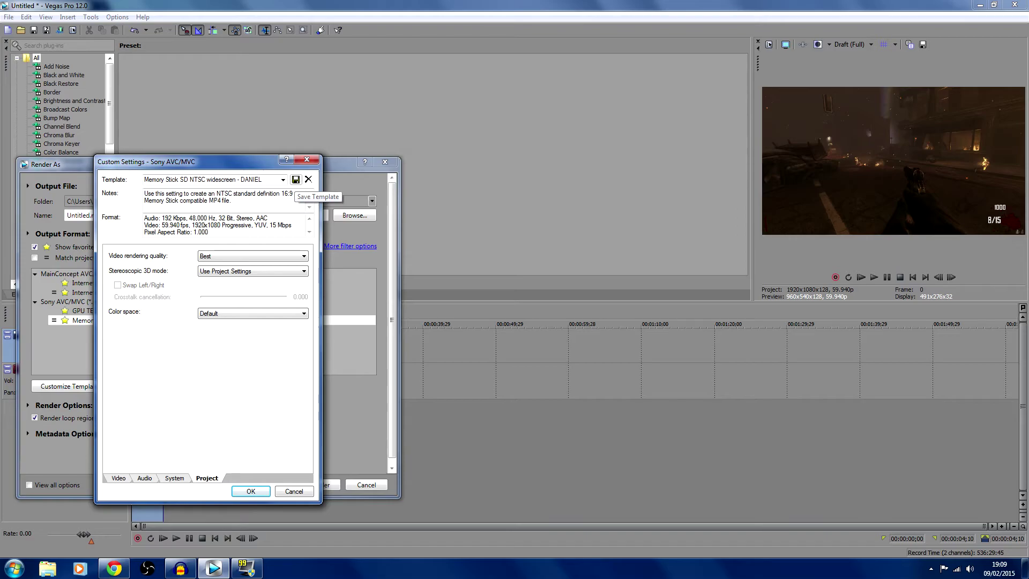
{"action": "key", "text": "Return"}
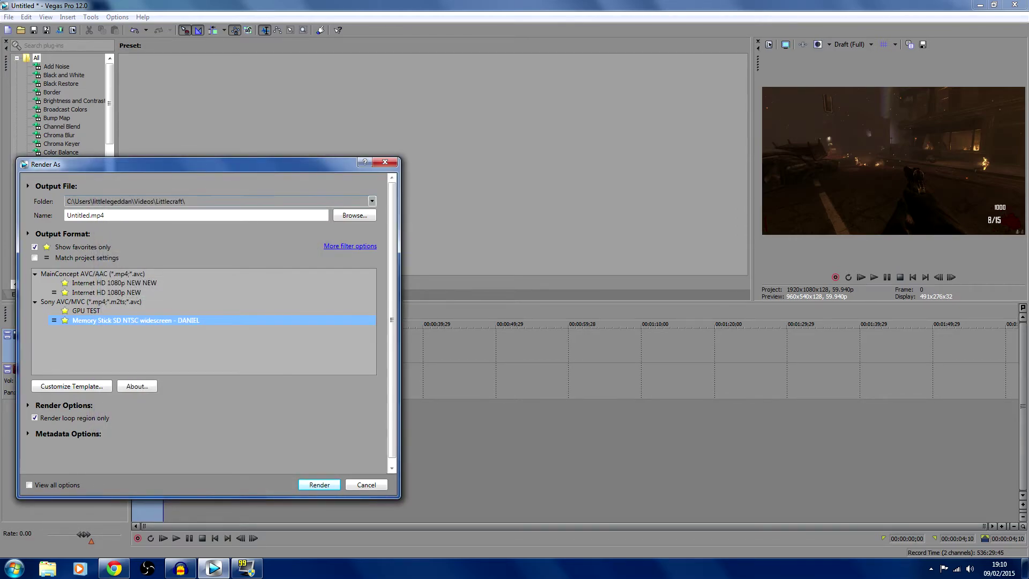
Set the render's output folder to the Desktop.
{"action": "left_click", "coordinate": [371, 201]}
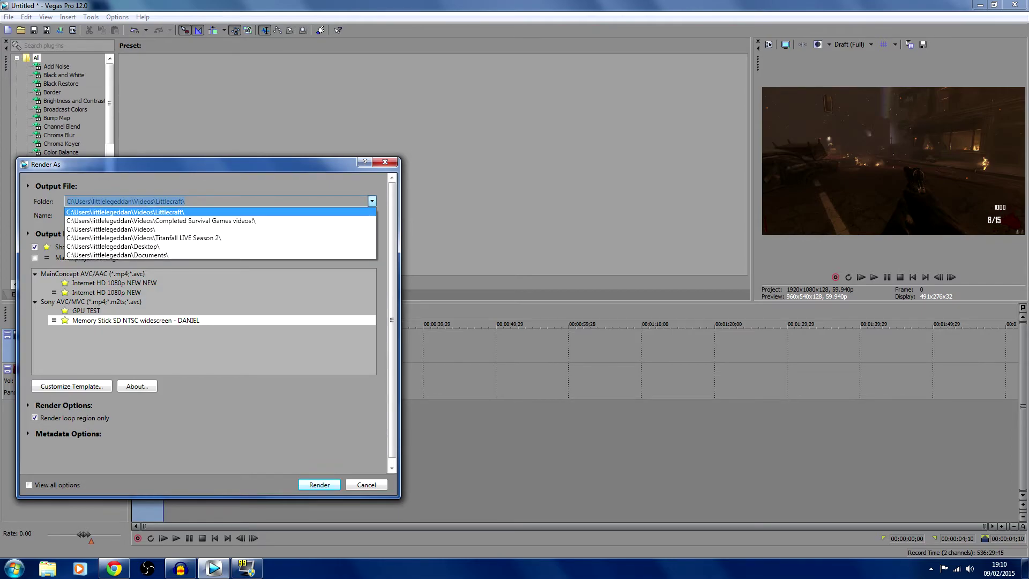
{"action": "key", "text": "Down"}
{"action": "key", "text": "Down"}
{"action": "key", "text": "Down"}
{"action": "key", "text": "Down"}
{"action": "key", "text": "Down"}
{"action": "key", "text": "Up"}
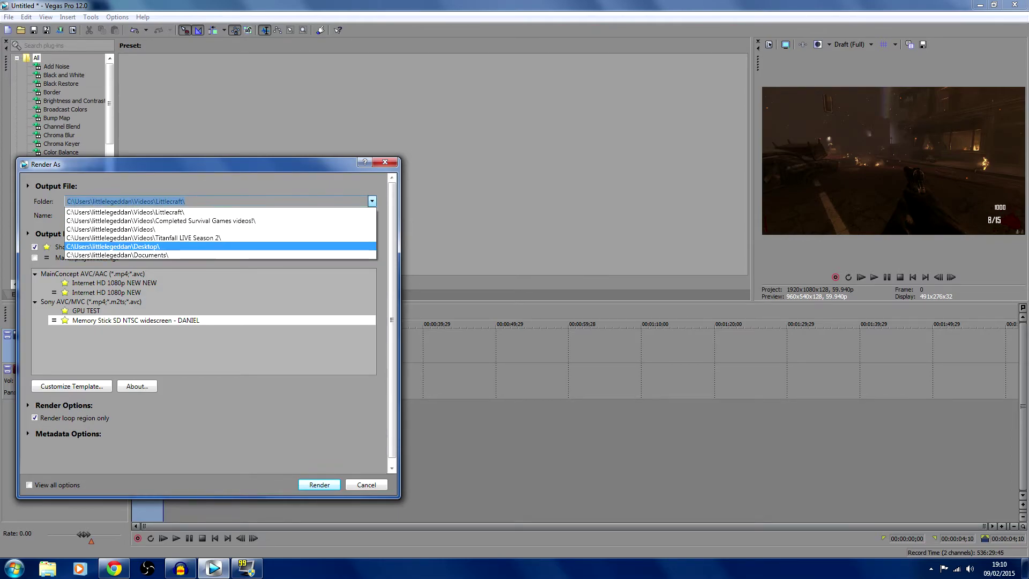
{"action": "key", "text": "Return"}
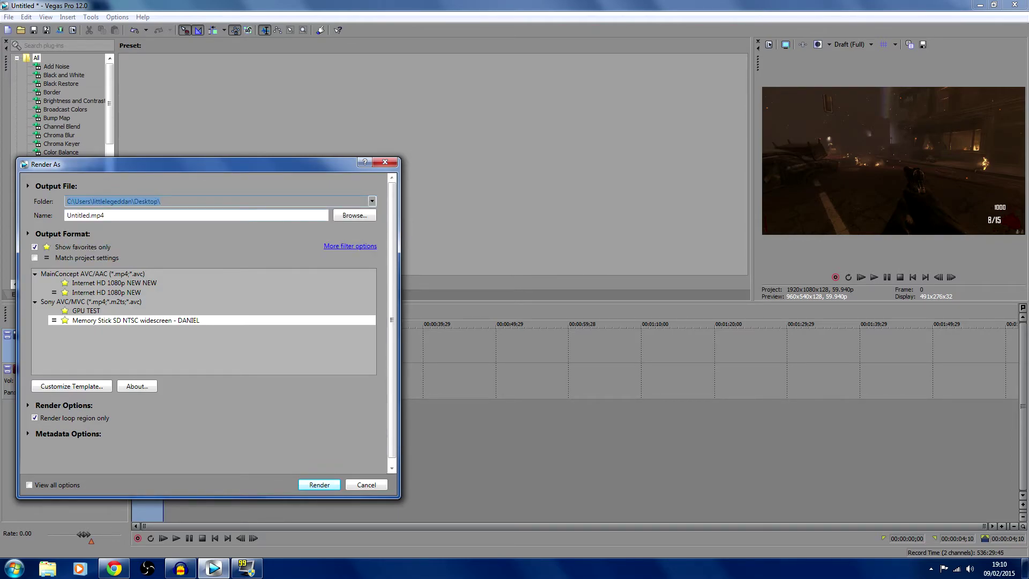
{"action": "key", "text": "Tab"}
Name the output file 1080p 60FPS Test and start the render.
{"action": "left_click", "coordinate": [89, 214]}
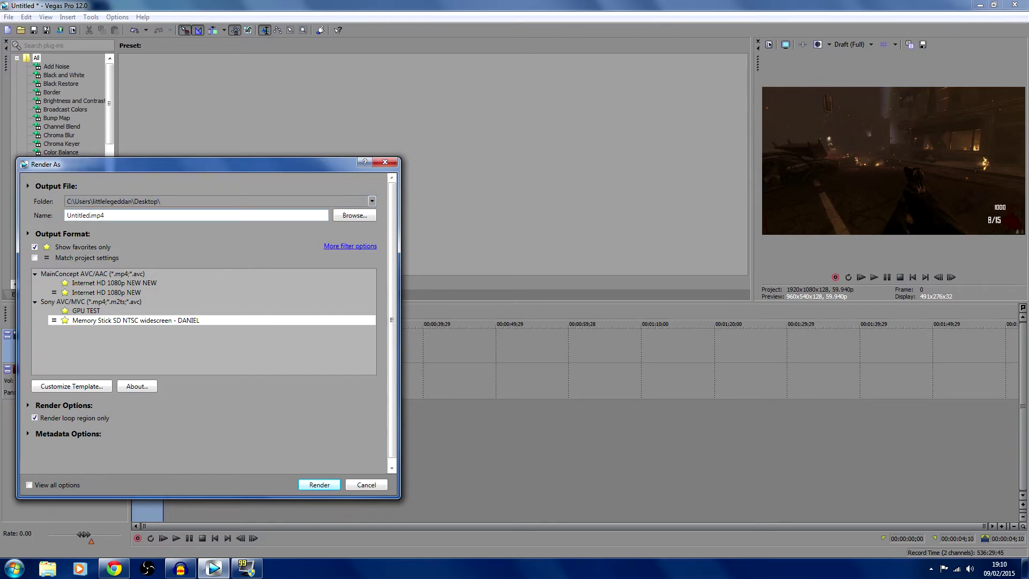
{"action": "double_click", "coordinate": [89, 215]}
{"action": "type", "text": "1080P"}
{"action": "key", "text": "BackSpace"}
{"action": "type", "text": "p 60FPS Test"}
{"action": "key", "text": "Return"}
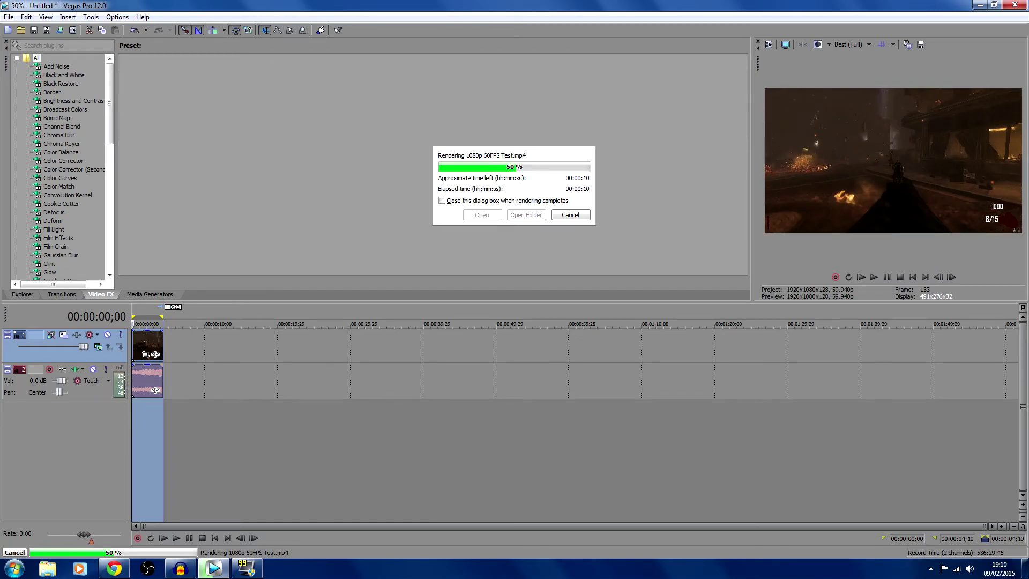
Close the completed render dialog and move the 1080p 60FPS Test video to an empty area of the desktop.
{"action": "mouse_move", "coordinate": [113, 568]}
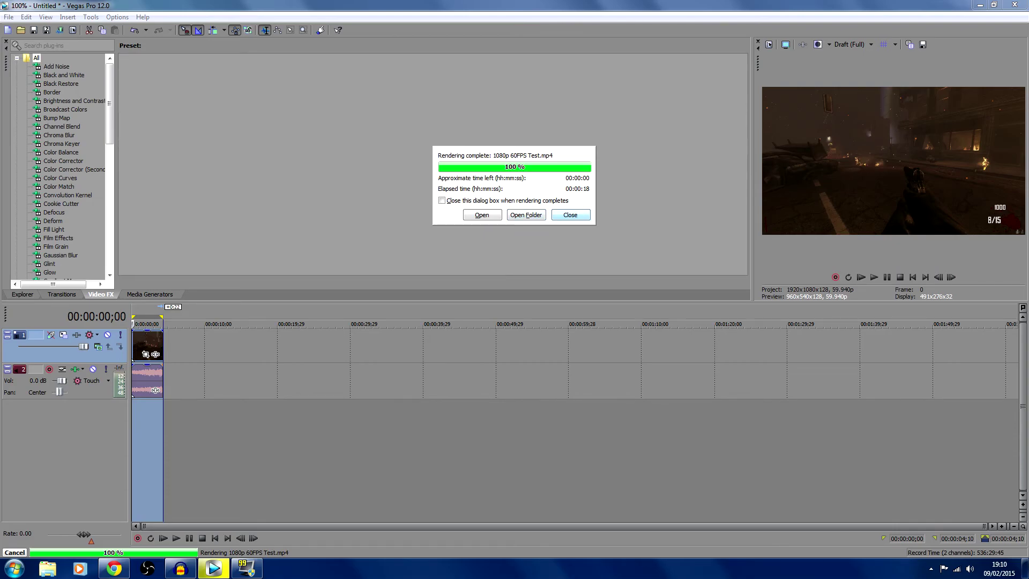
{"action": "left_click", "coordinate": [570, 214]}
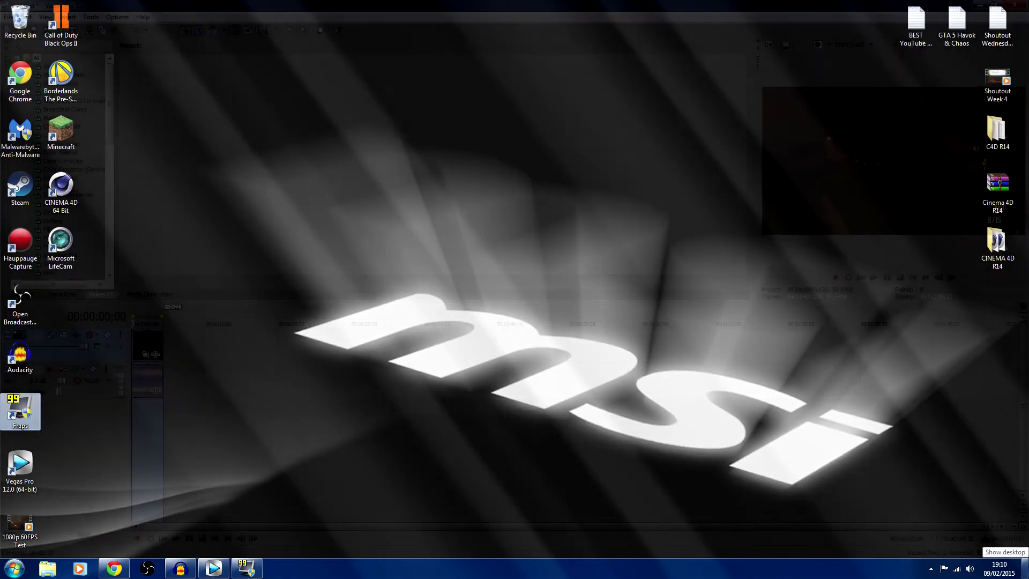
{"action": "left_click", "coordinate": [1024, 567]}
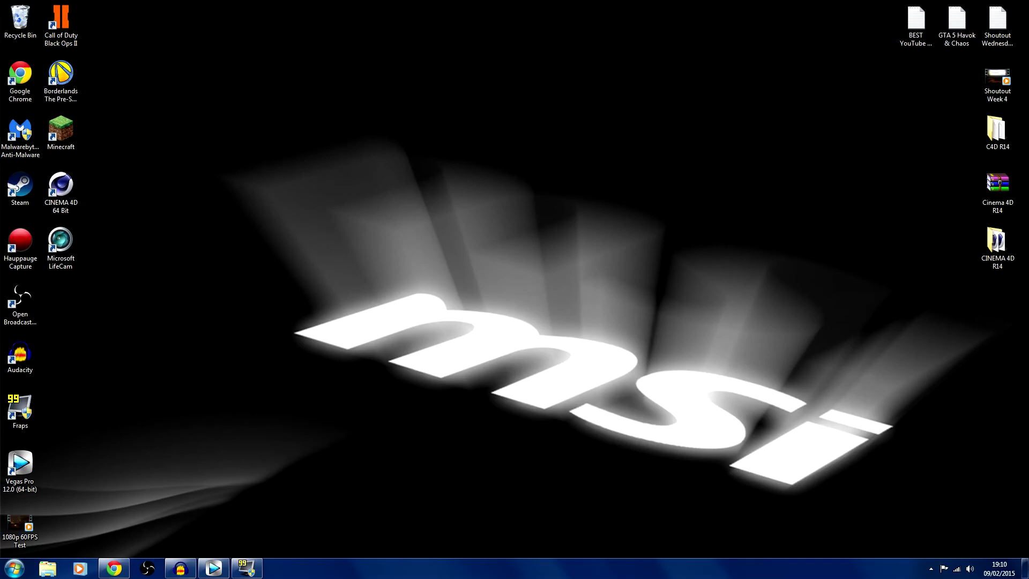
{"action": "left_click_drag", "start_coordinate": [20, 528], "coordinate": [468, 191]}
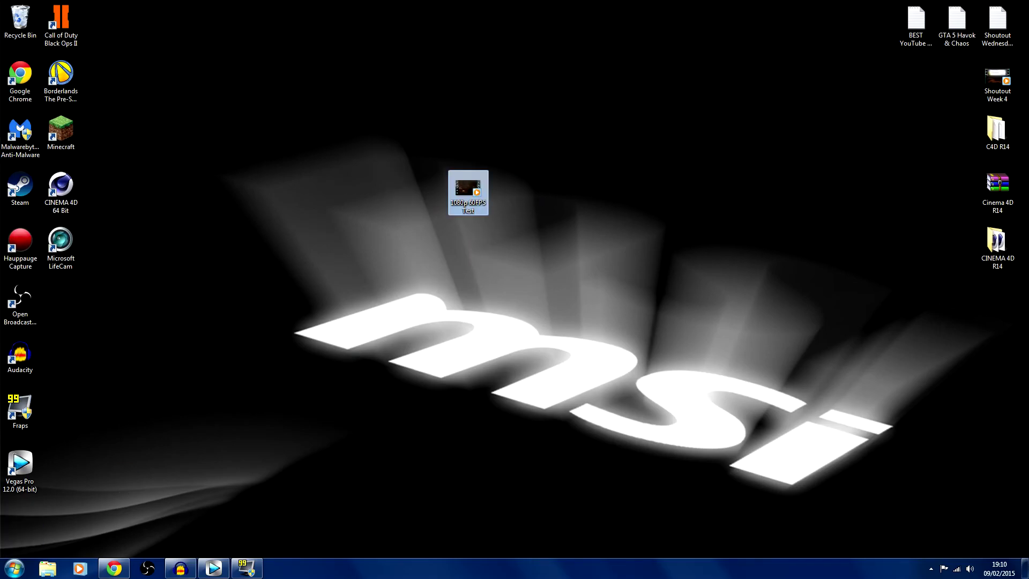
Examine the 1080p 60FPS Test file's detailed properties for frame width, frame height and frame rate, and close them.
{"action": "right_click", "coordinate": [469, 204]}
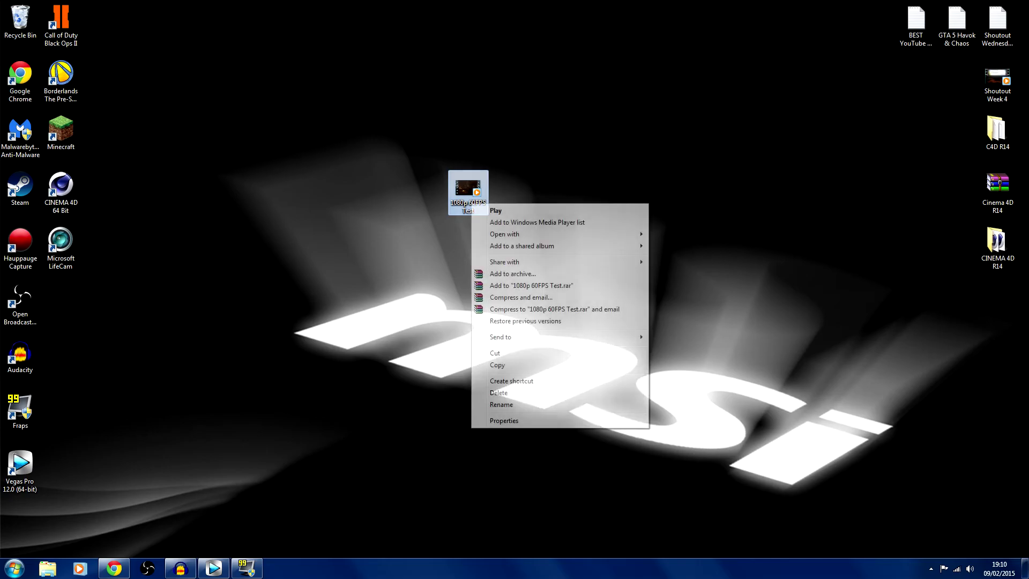
{"action": "left_click", "coordinate": [499, 421]}
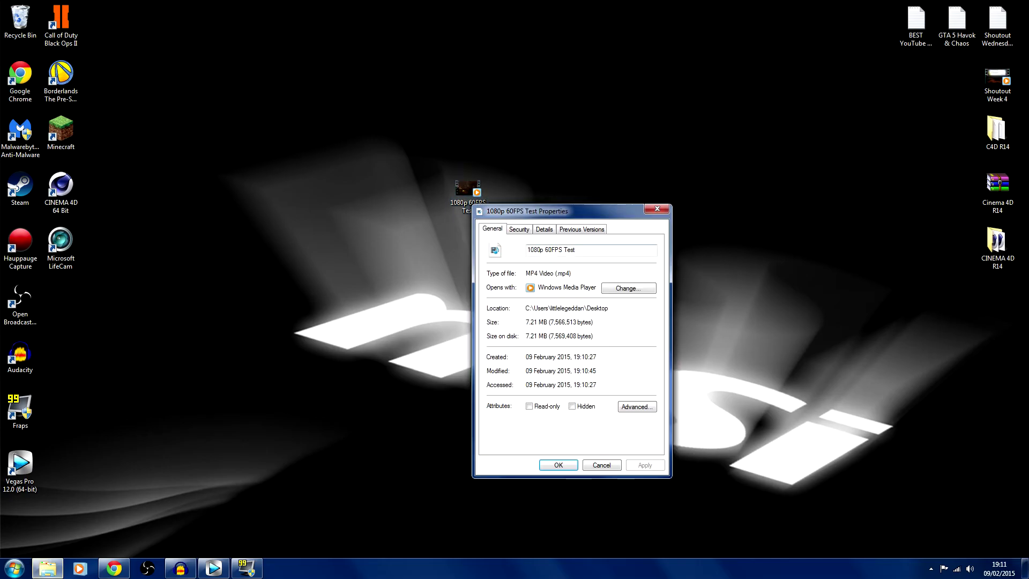
{"action": "left_click", "coordinate": [544, 230]}
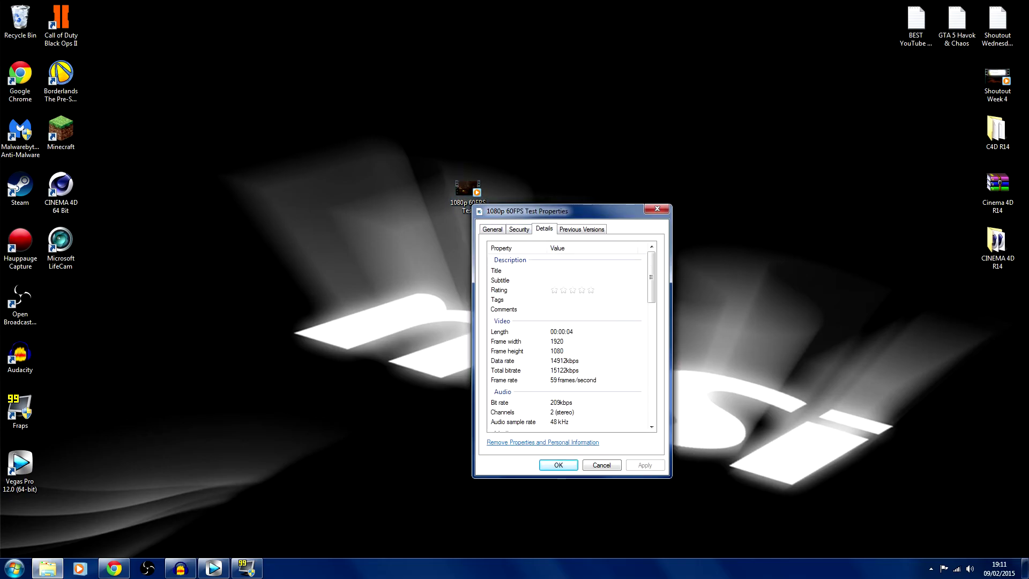
{"action": "left_click", "coordinate": [563, 331]}
{"action": "left_click", "coordinate": [562, 341]}
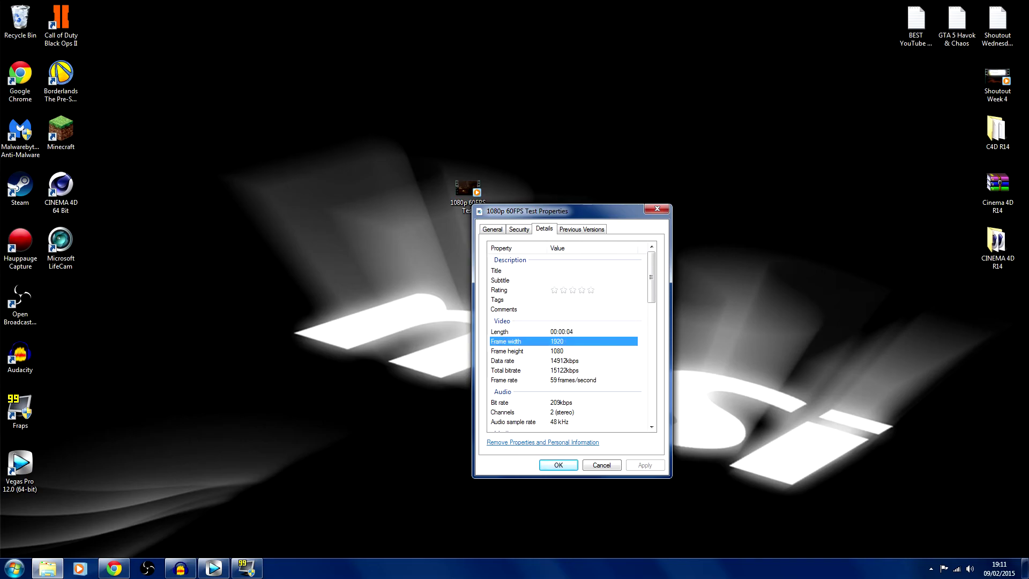
{"action": "left_click", "coordinate": [563, 351]}
{"action": "left_click", "coordinate": [562, 379]}
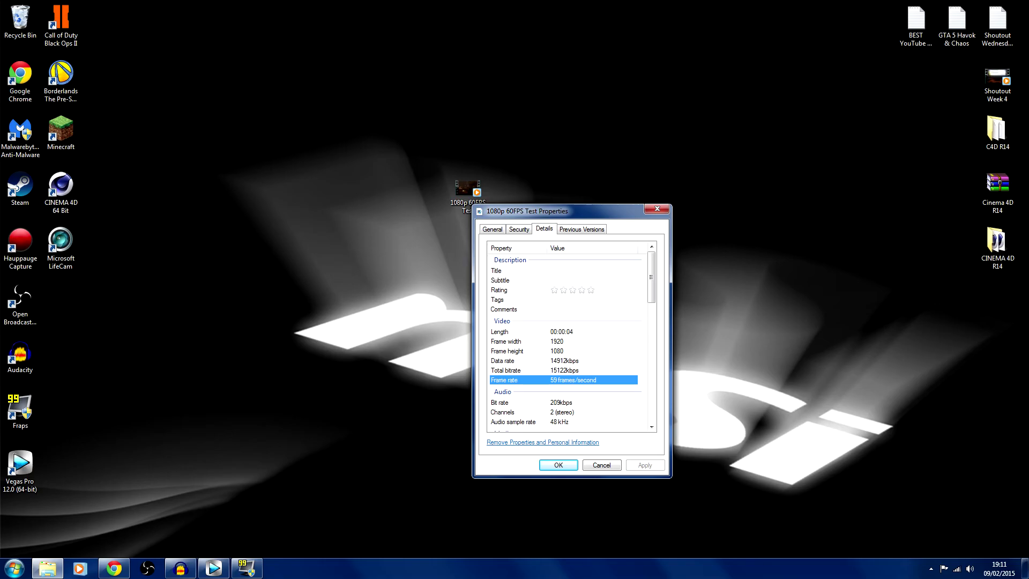
{"action": "left_click", "coordinate": [563, 340]}
{"action": "left_click", "coordinate": [562, 350]}
{"action": "left_click", "coordinate": [563, 341]}
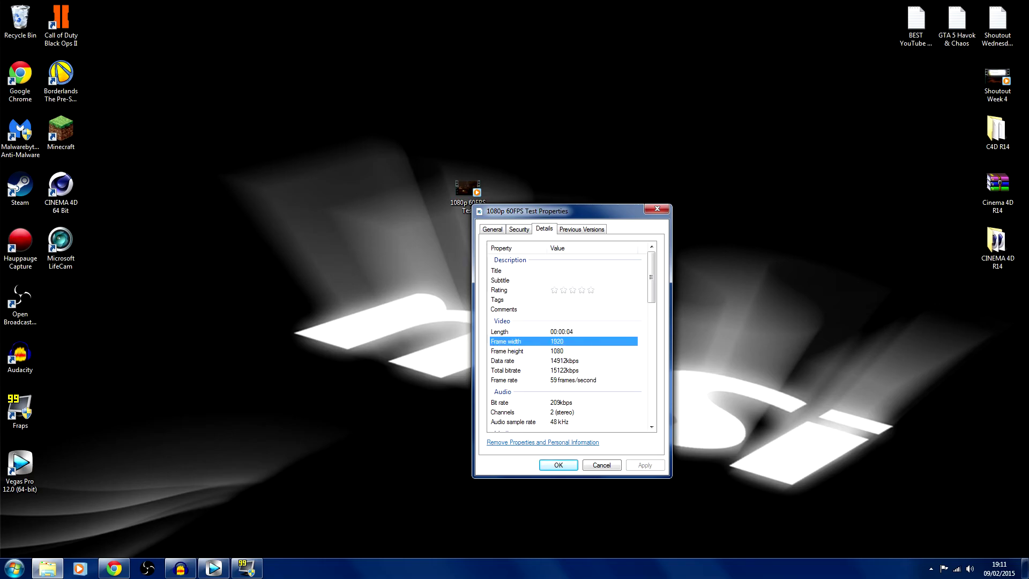
{"action": "scroll", "coordinate": [568, 337], "scroll_direction": "down", "scroll_amount": 10}
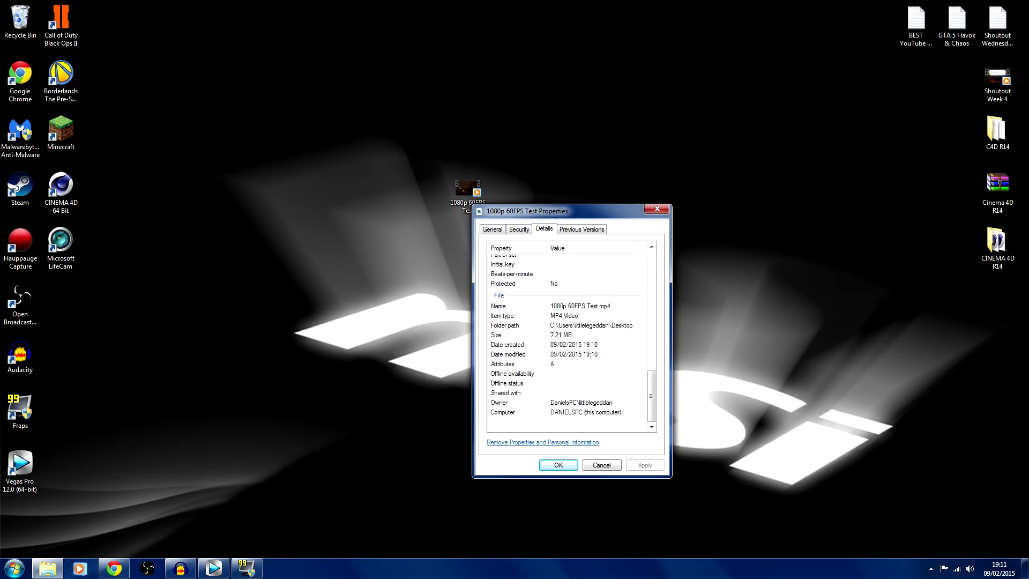
{"action": "left_click", "coordinate": [656, 208]}
Play the 1080p 60FPS Test video full screen in Windows Media Player and close the player.
{"action": "left_click", "coordinate": [464, 205]}
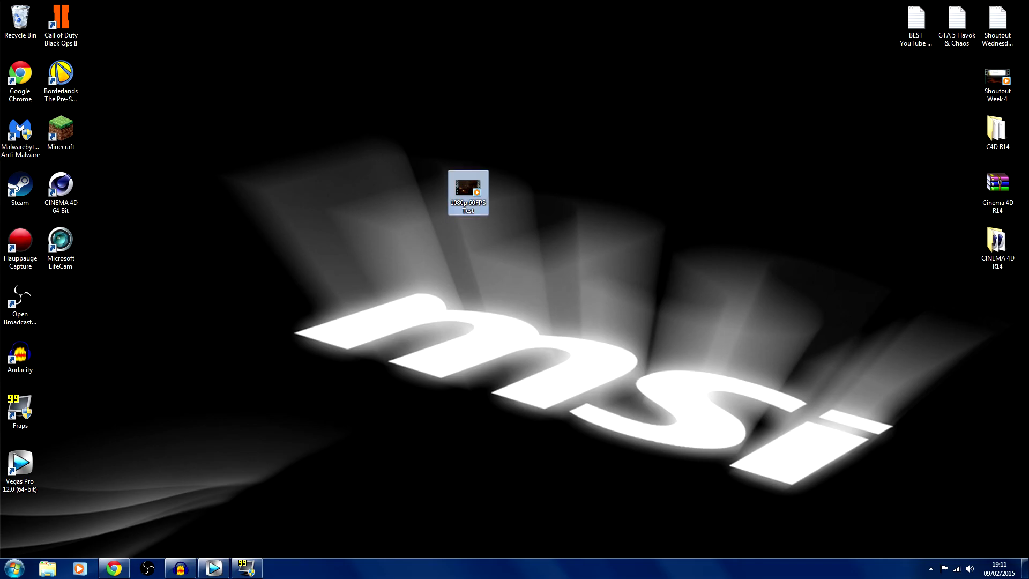
{"action": "key", "text": "Return"}
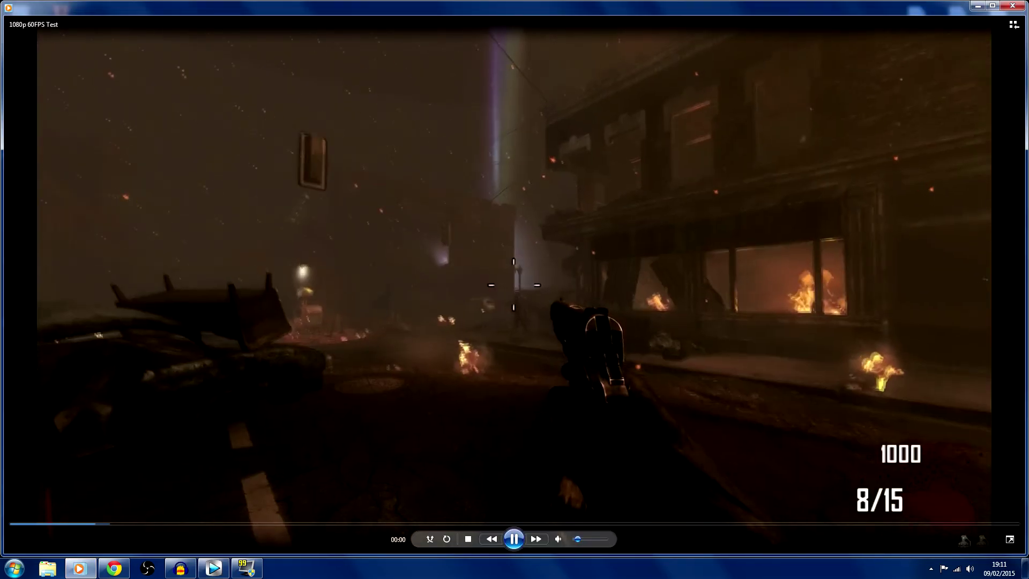
{"action": "key", "text": "alt+Return"}
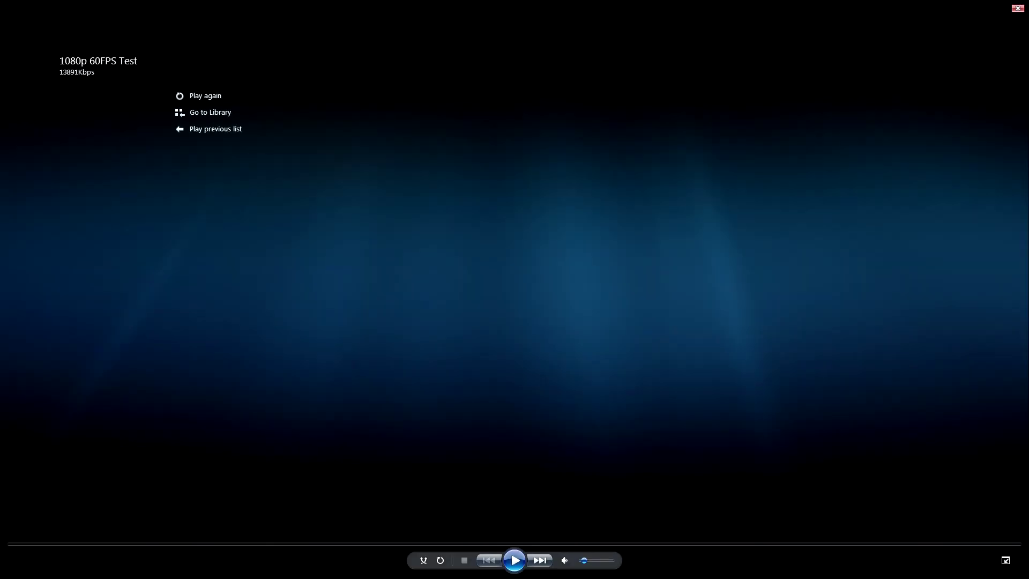
{"action": "left_click", "coordinate": [1017, 8]}
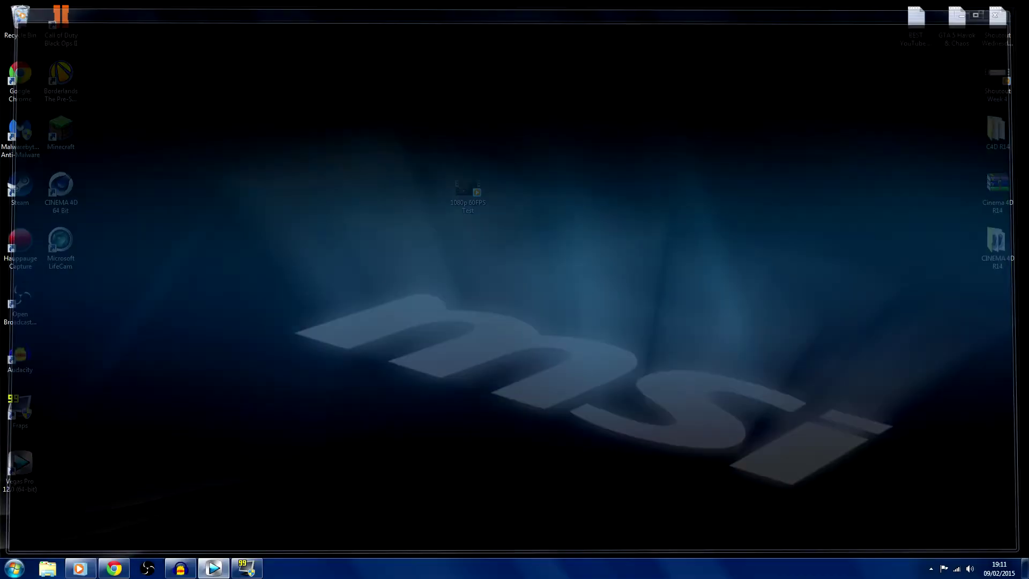
Switch to Fraps to review its movie capture settings and minimize its window.
{"action": "left_click", "coordinate": [246, 568]}
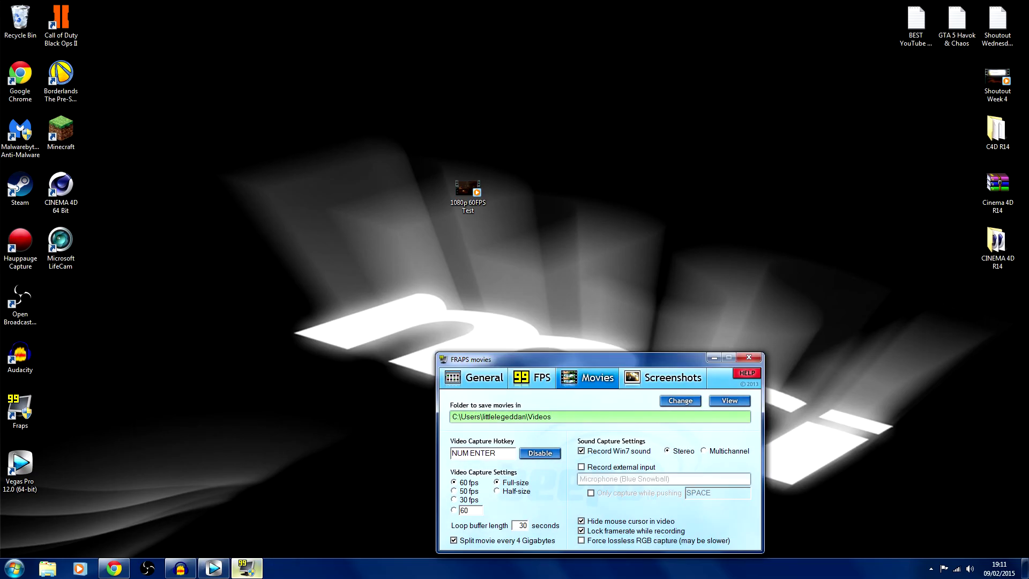
{"action": "left_click", "coordinate": [713, 357]}
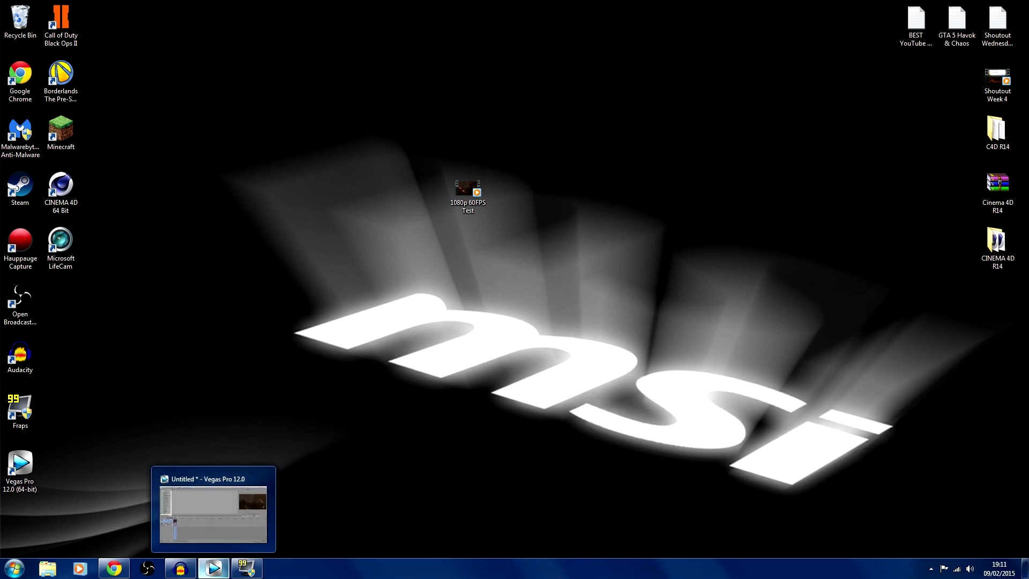
{"action": "mouse_move", "coordinate": [246, 568]}
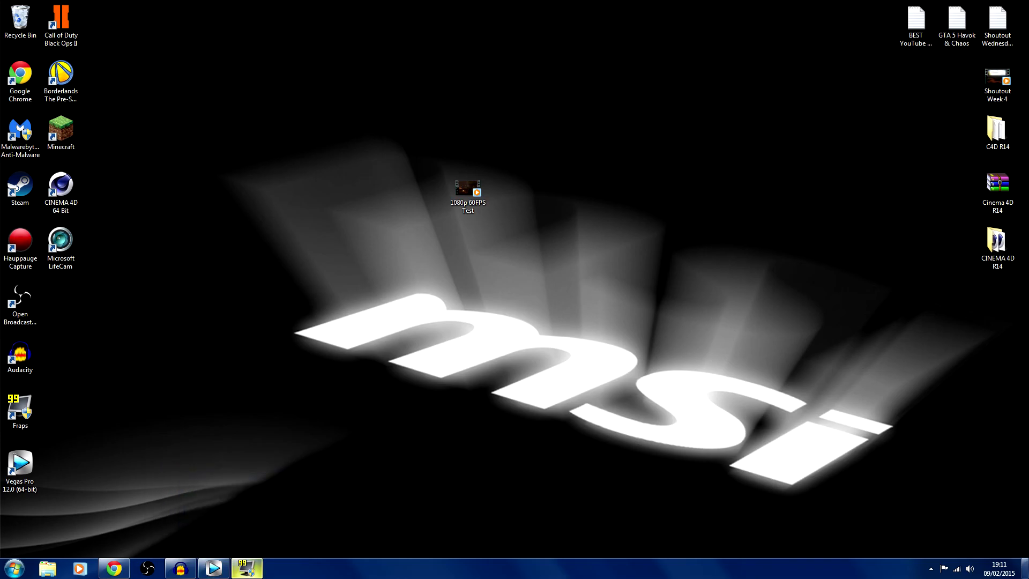